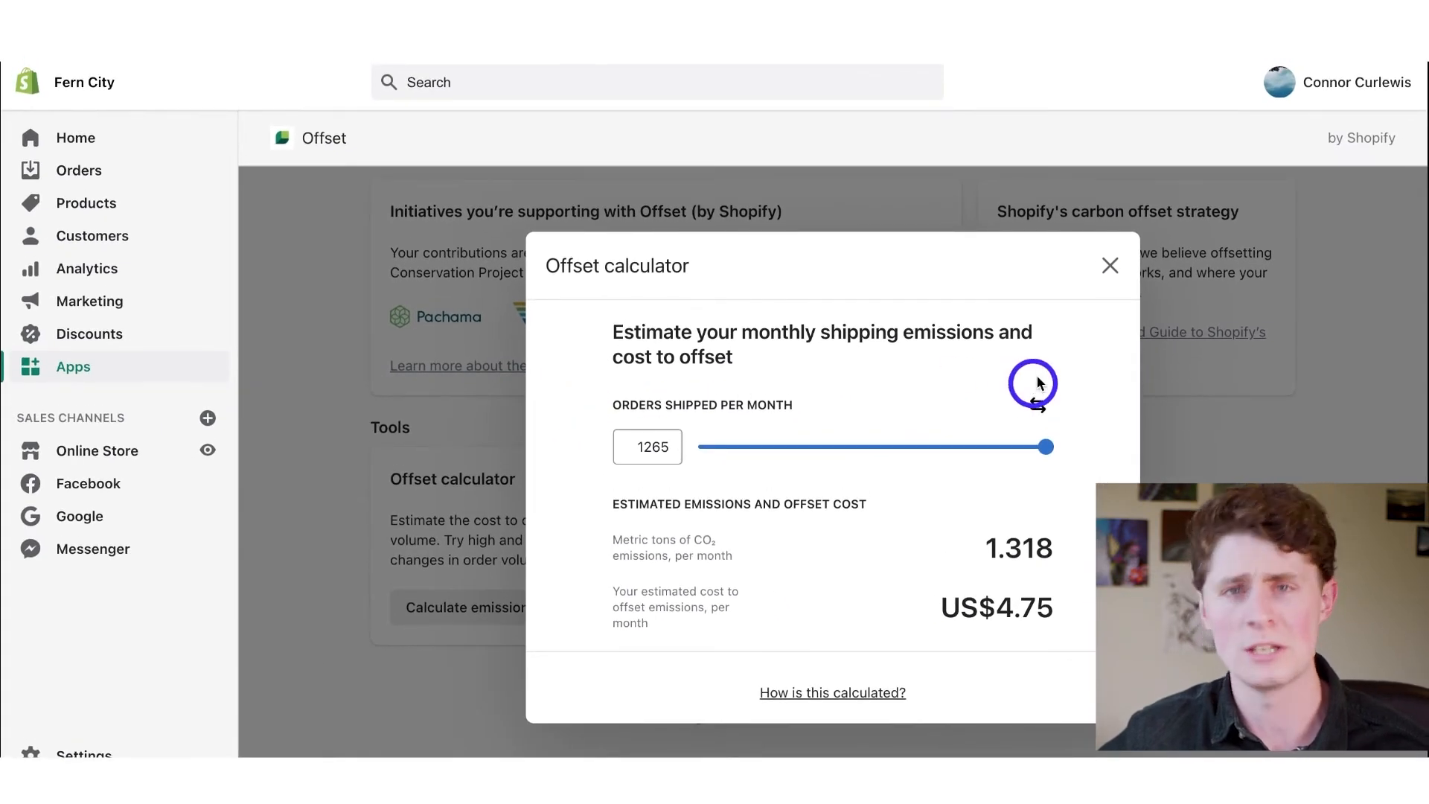
Close the Offset calculator and go back up to the carbon footprint section of the Offset app
left_click(1110, 266)
scroll(328, 446, "up", 2)
scroll(328, 447, "up", 4)
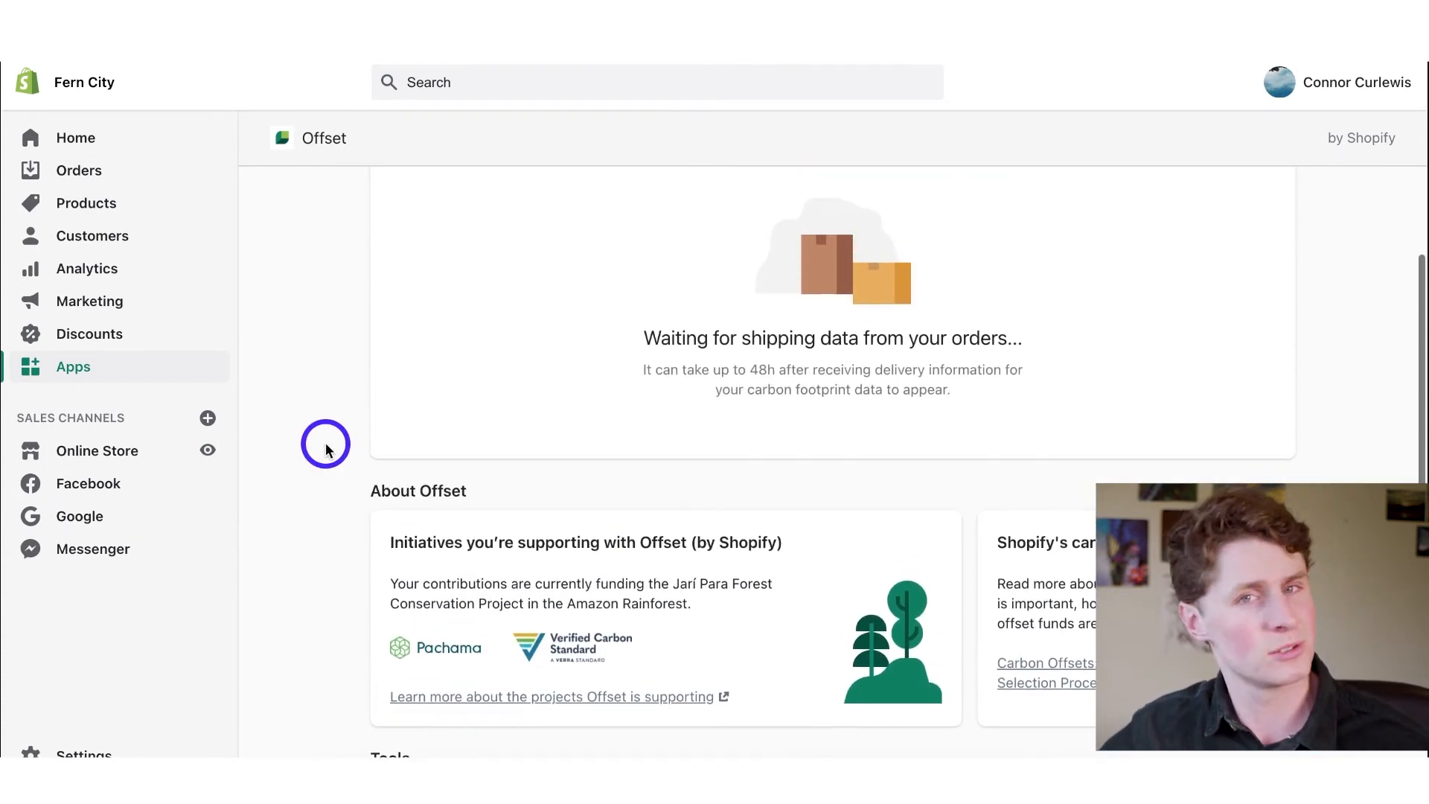
scroll(326, 449, "up", 1)
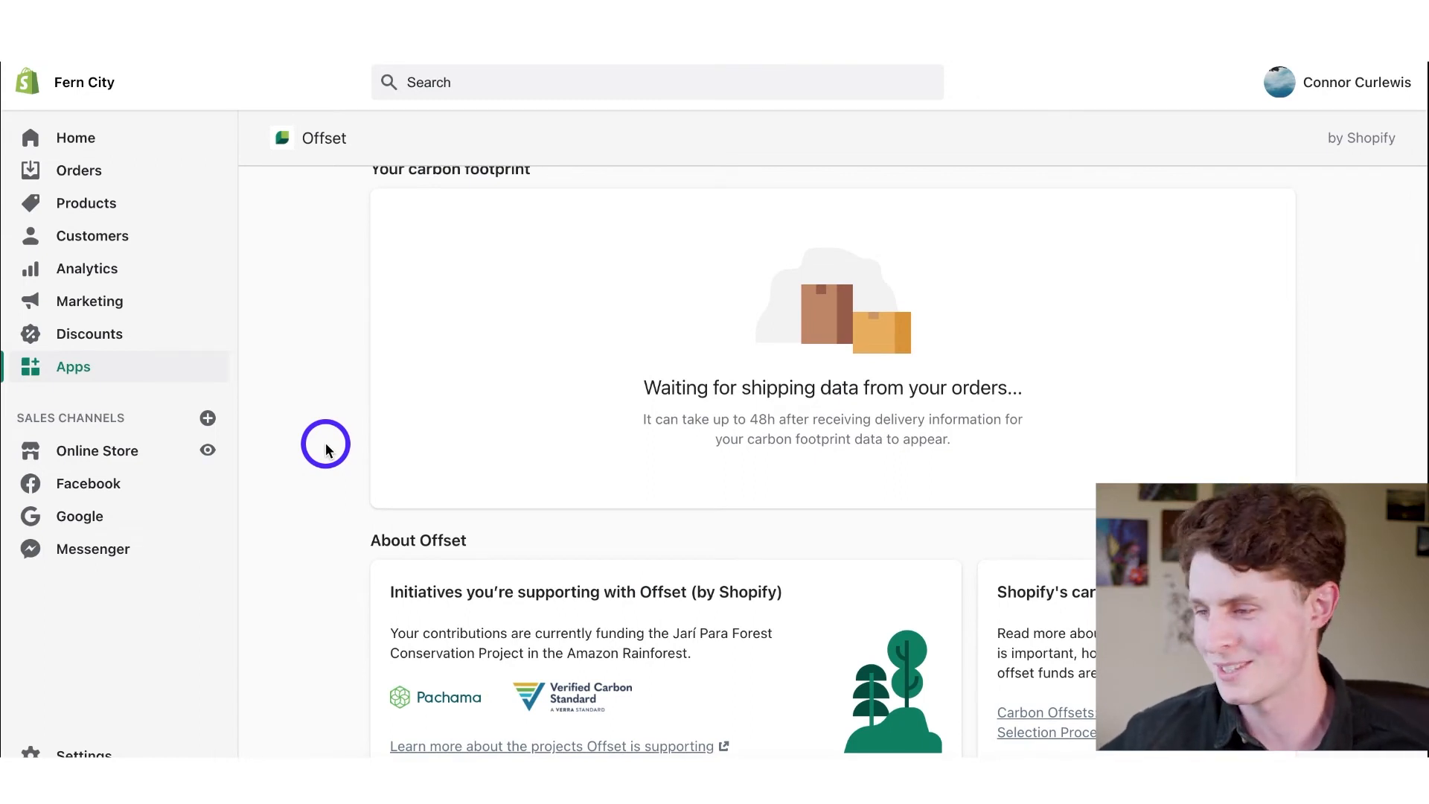
scroll(326, 450, "up", 2)
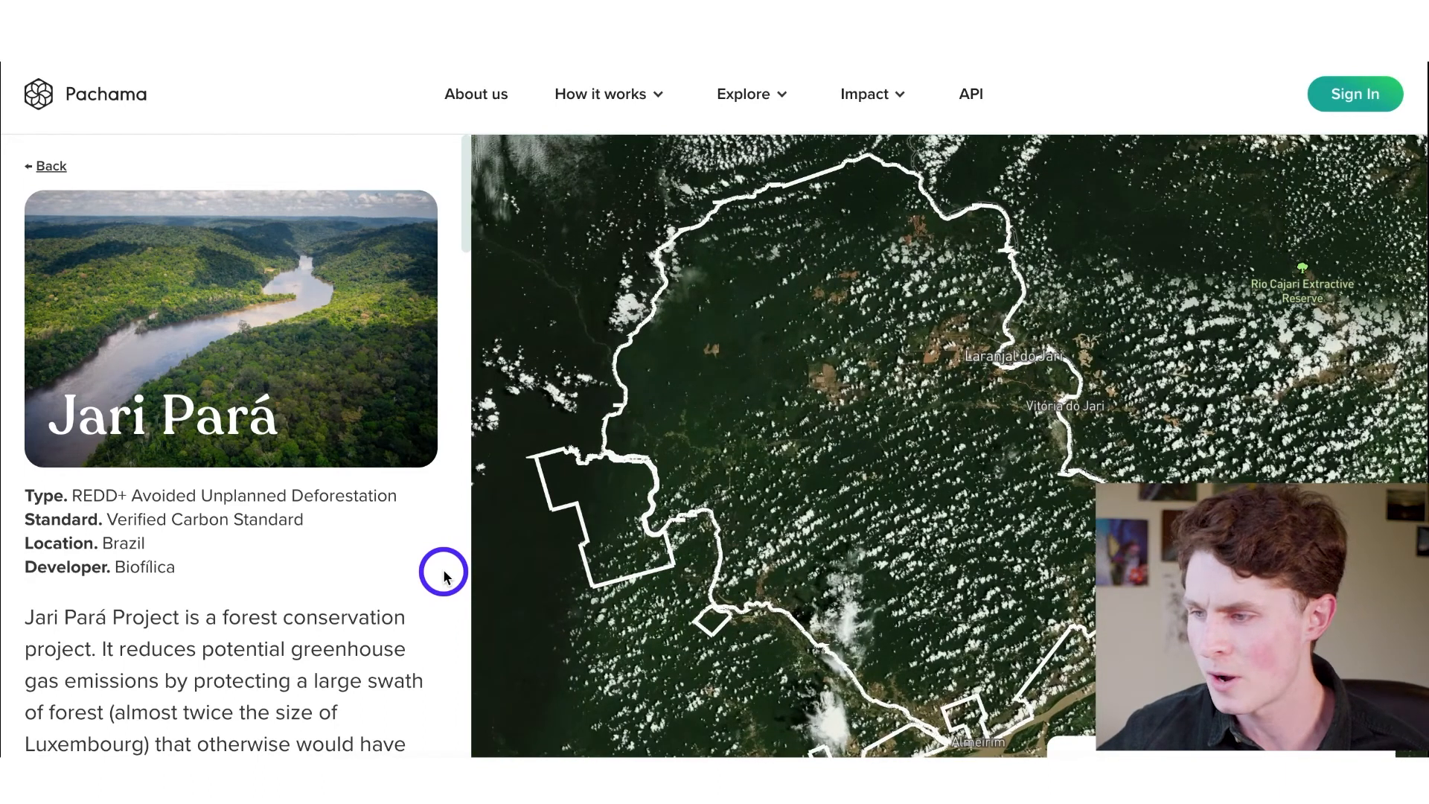
Read the Jari Pará project page on Pachama, covering its description, area figures and co-benefits
scroll(445, 576, "down", 5)
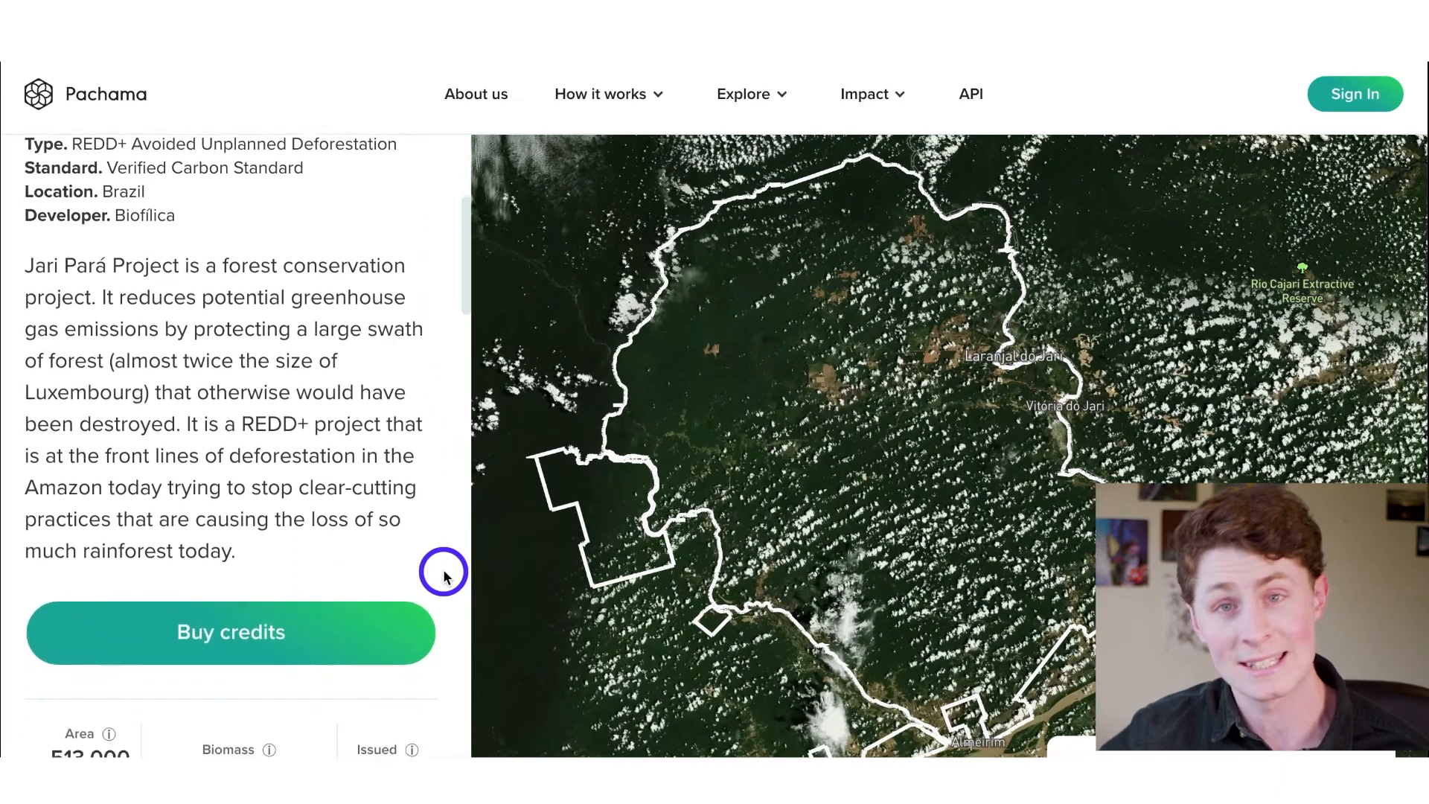
scroll(443, 575, "down", 5)
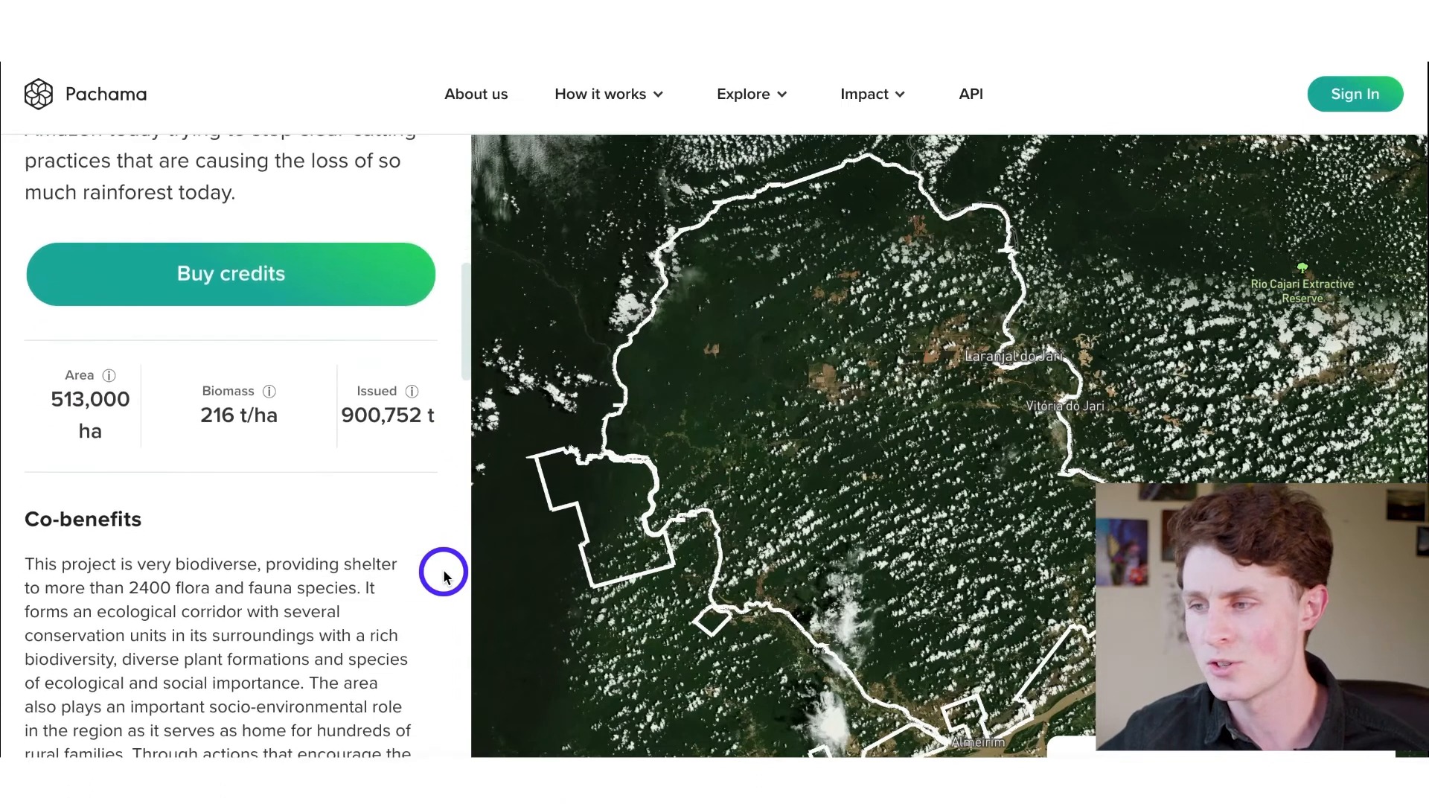
scroll(445, 576, "down", 4)
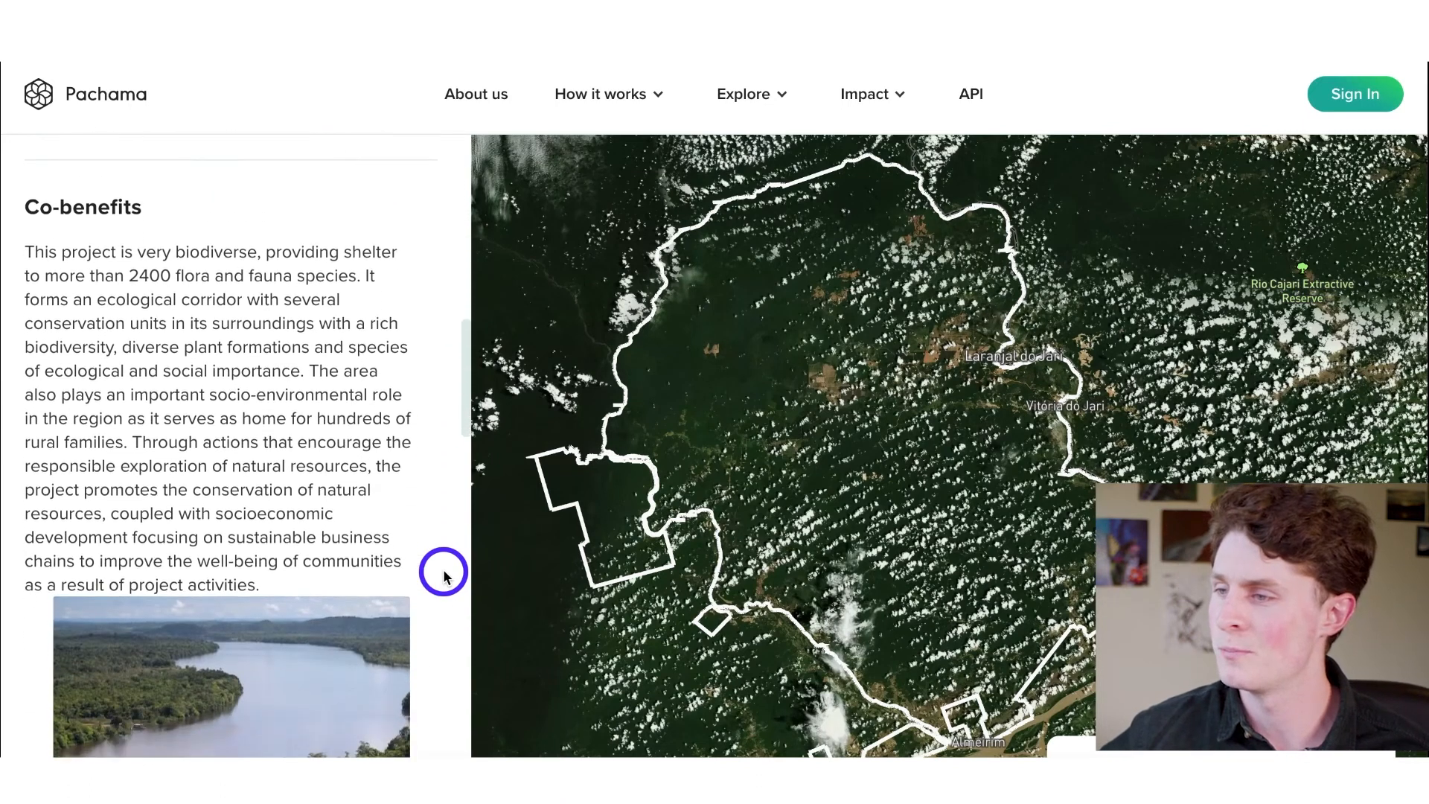
scroll(445, 575, "down", 1)
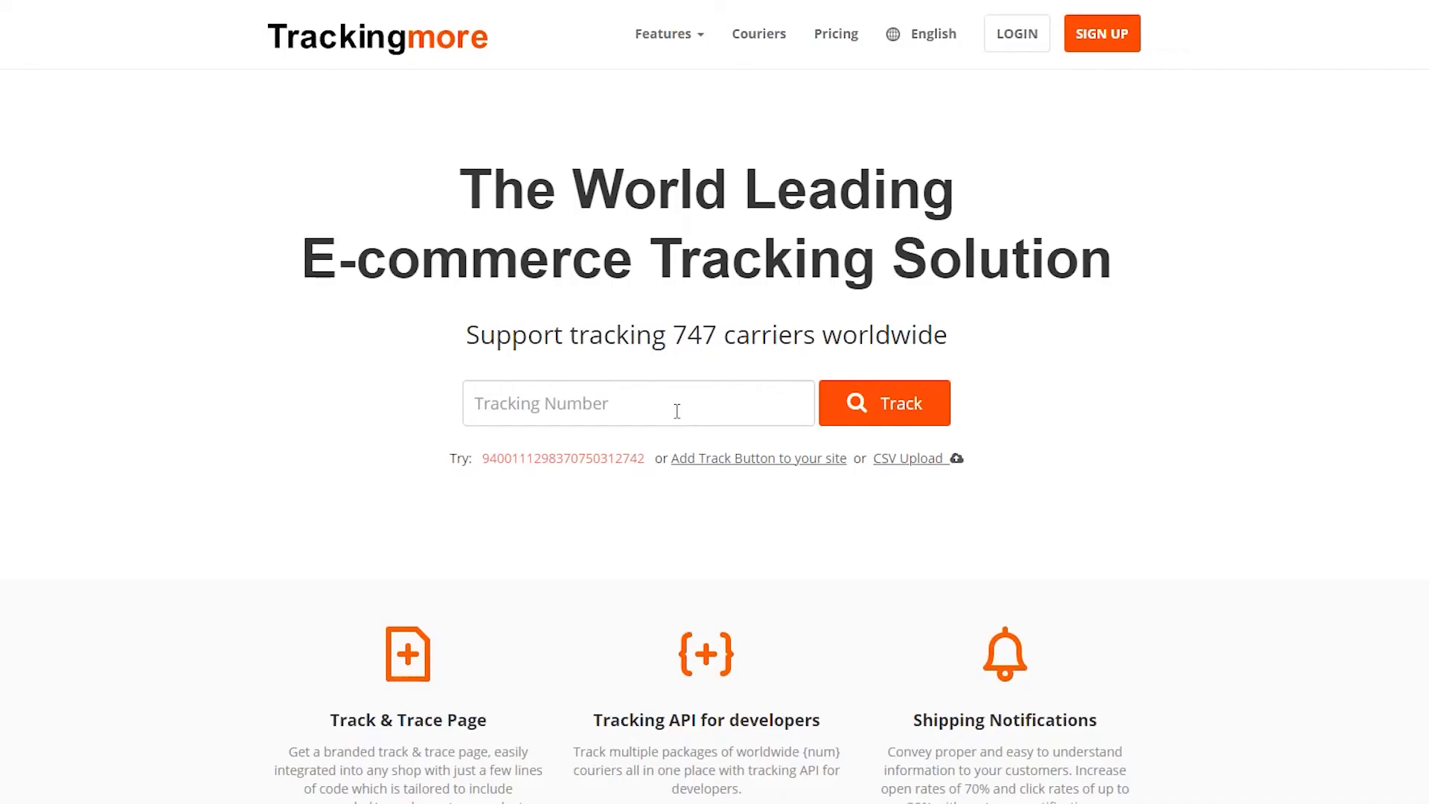
Track the sample shipment on the TrackingMore website and expand its full delivery history
left_click(678, 411)
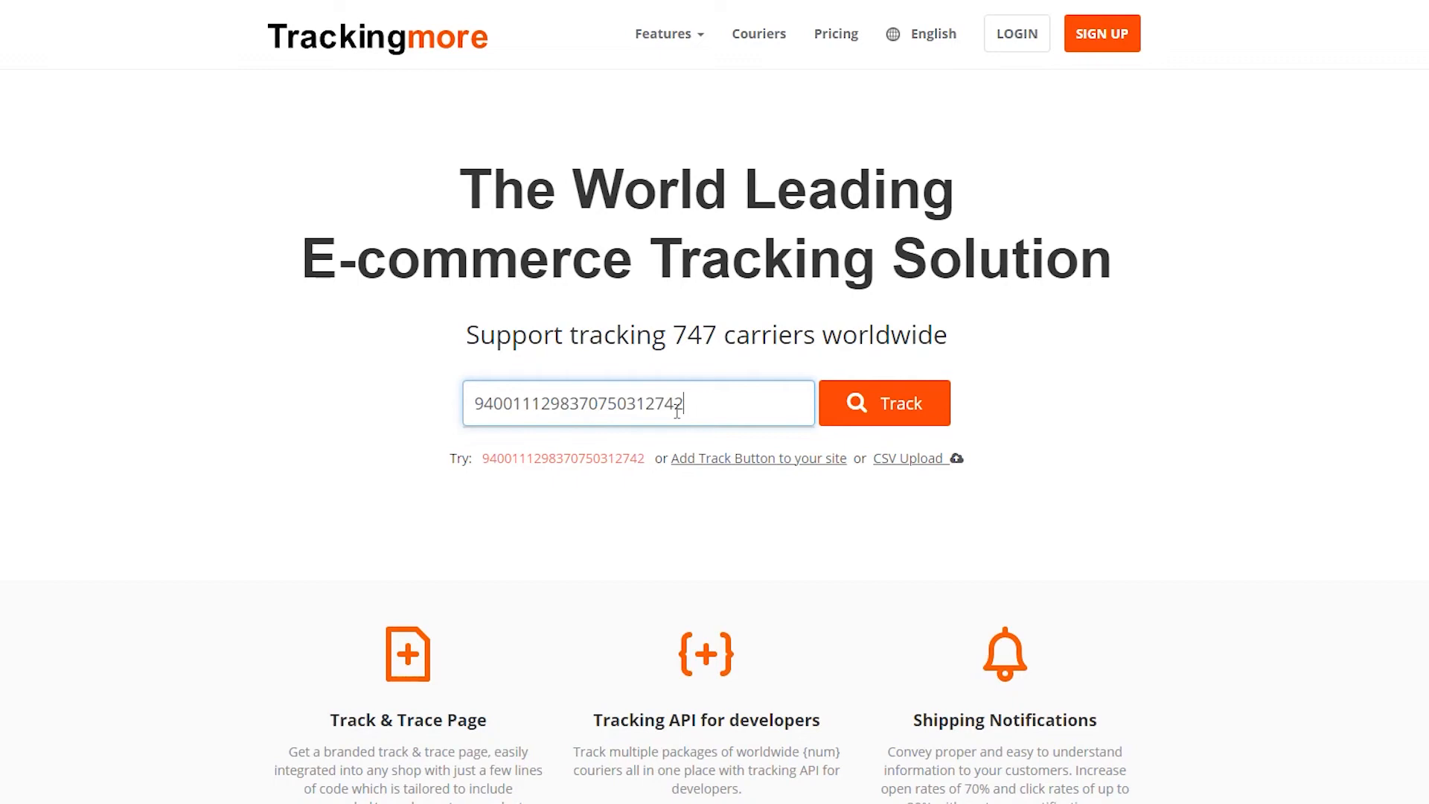
left_click(854, 406)
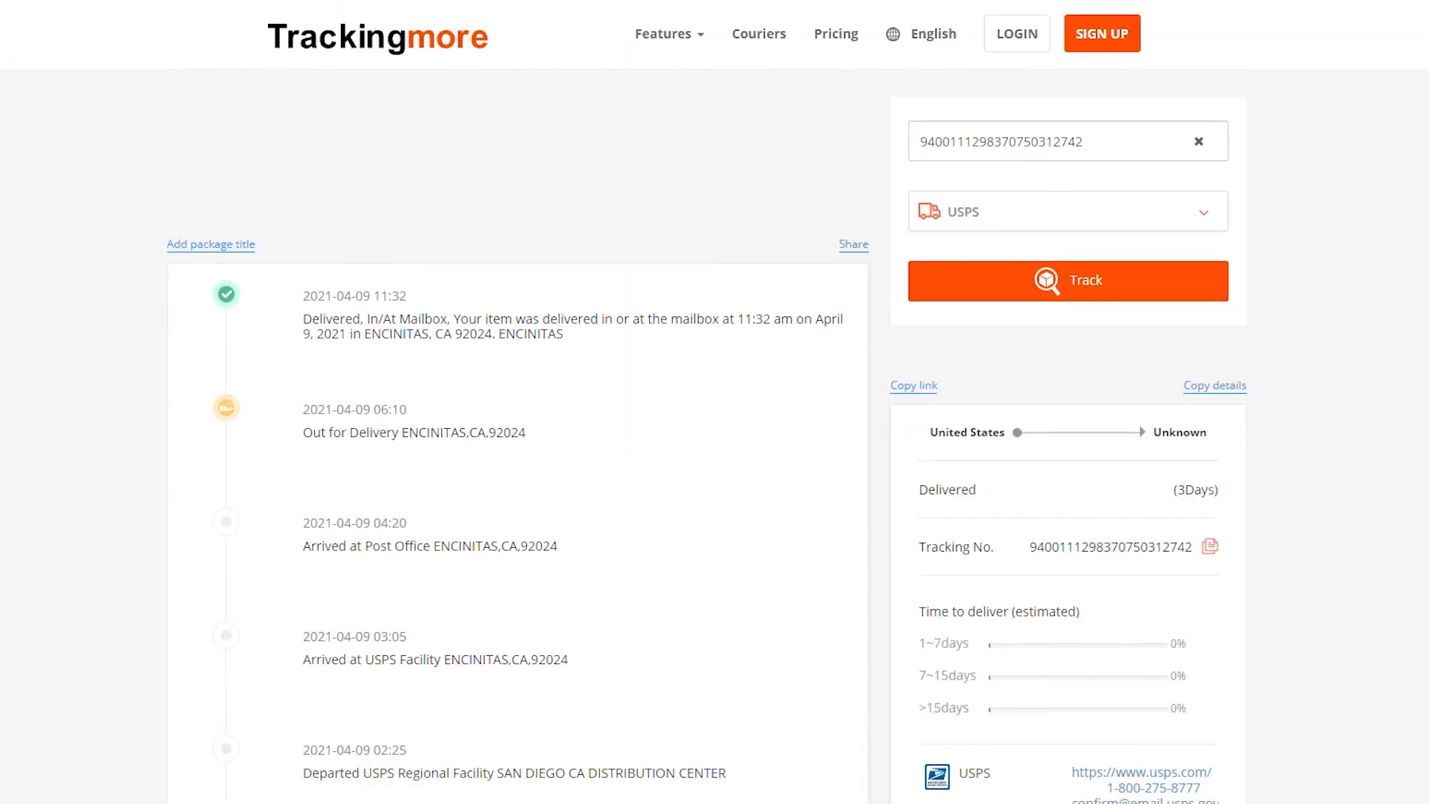
scroll(715, 402, "down", 3)
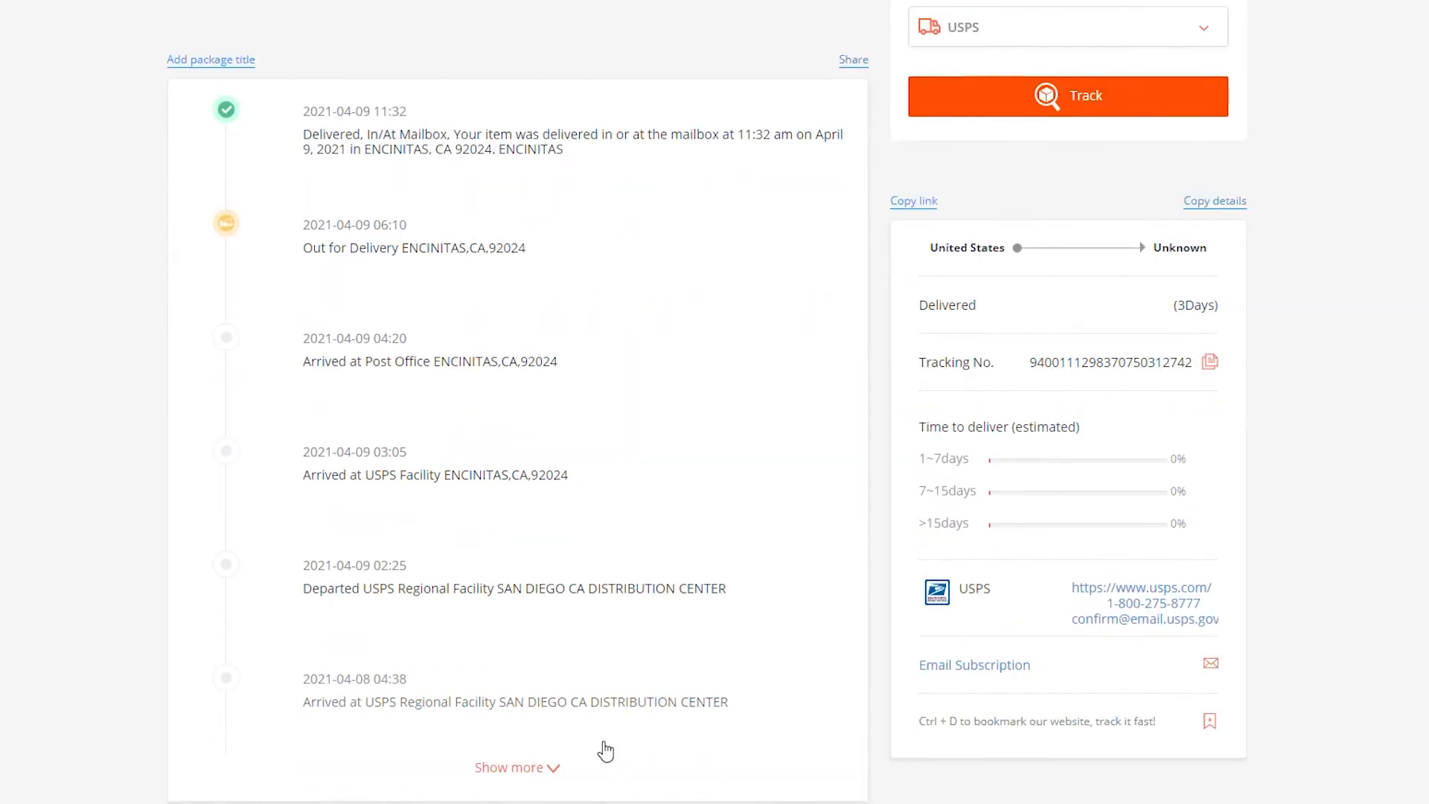
left_click(550, 767)
scroll(714, 402, "down", 6)
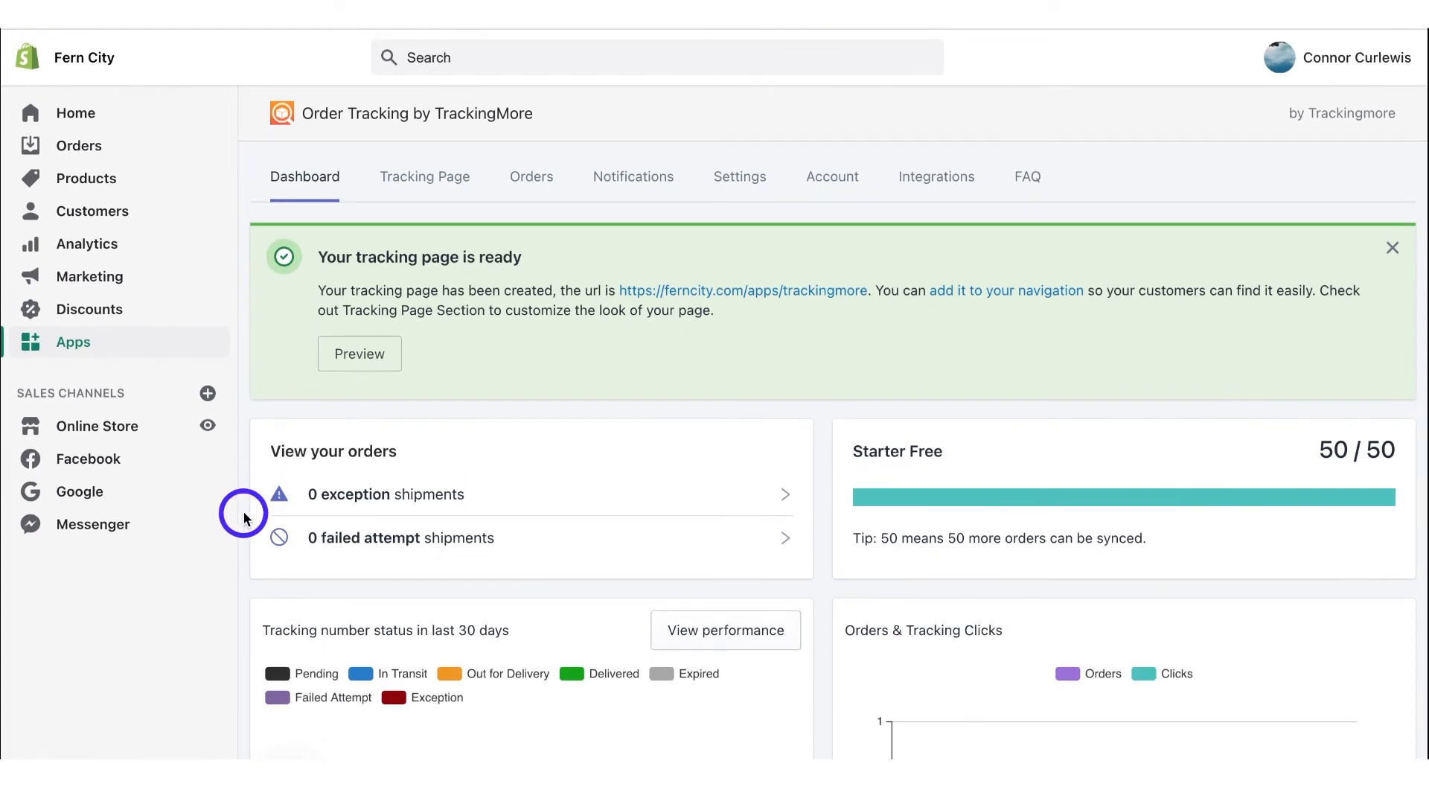
Review the order tracking dashboard charts and the Tracking Page settings, from the display options down to the translation strings
scroll(244, 514, "down", 5)
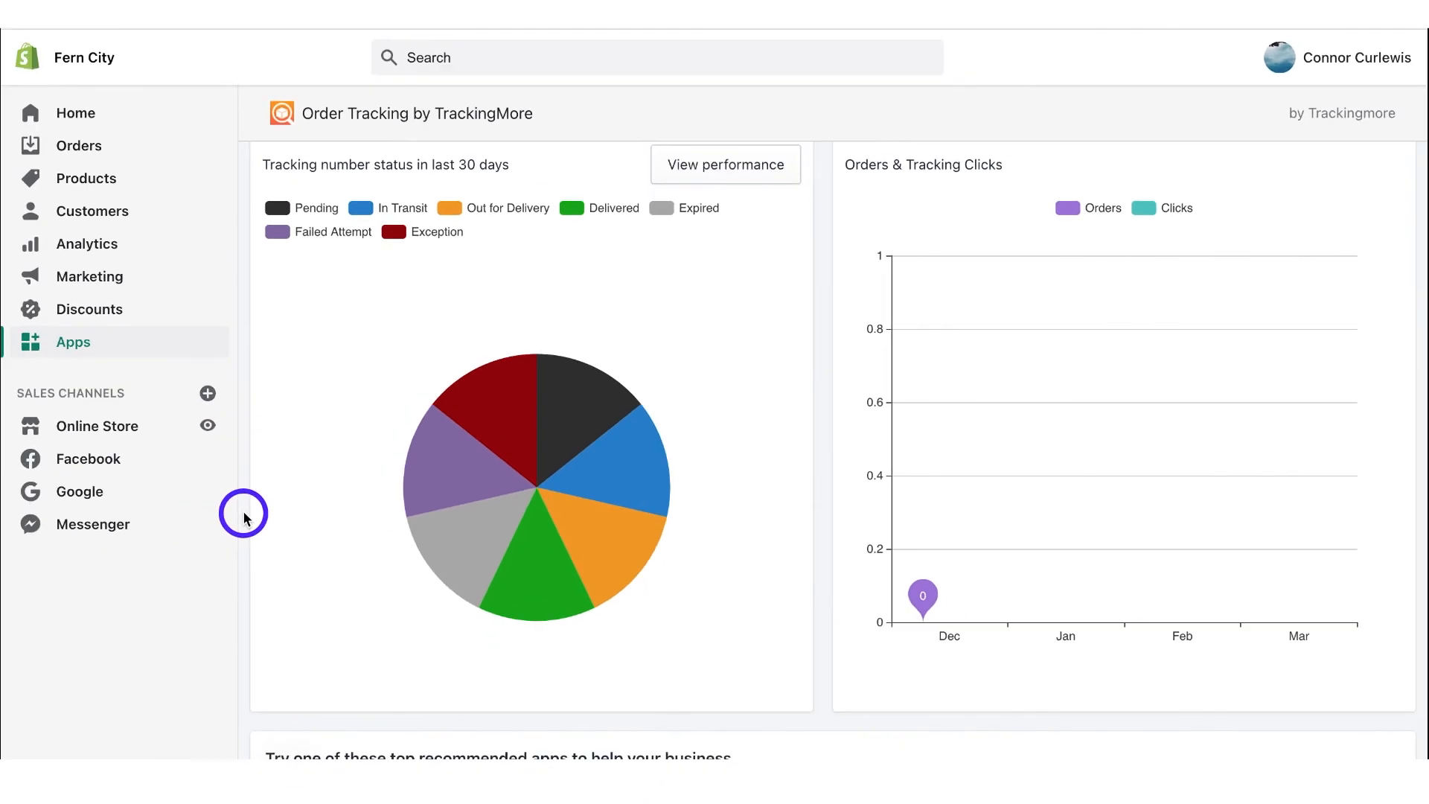
scroll(244, 513, "up", 5)
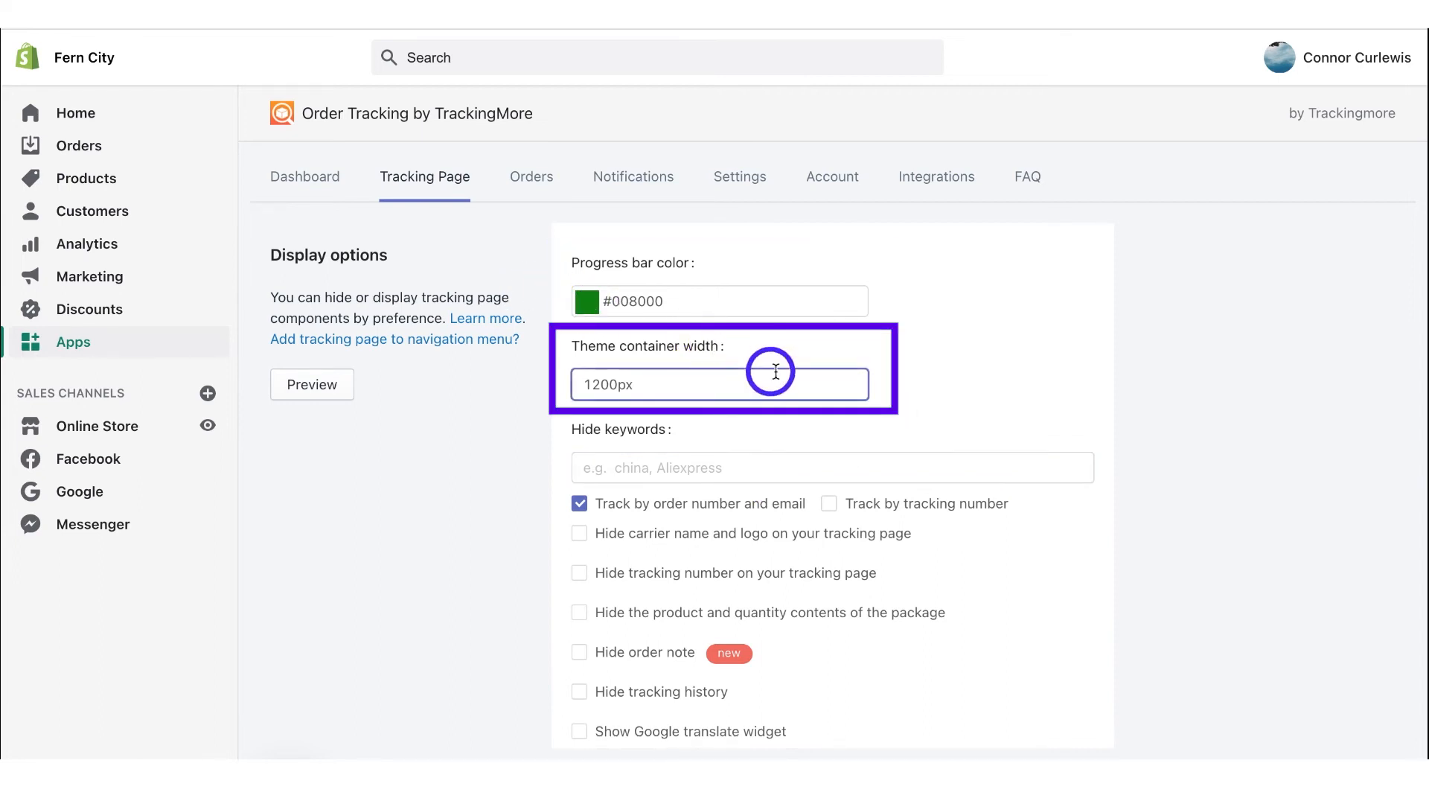
scroll(784, 380, "down", 2)
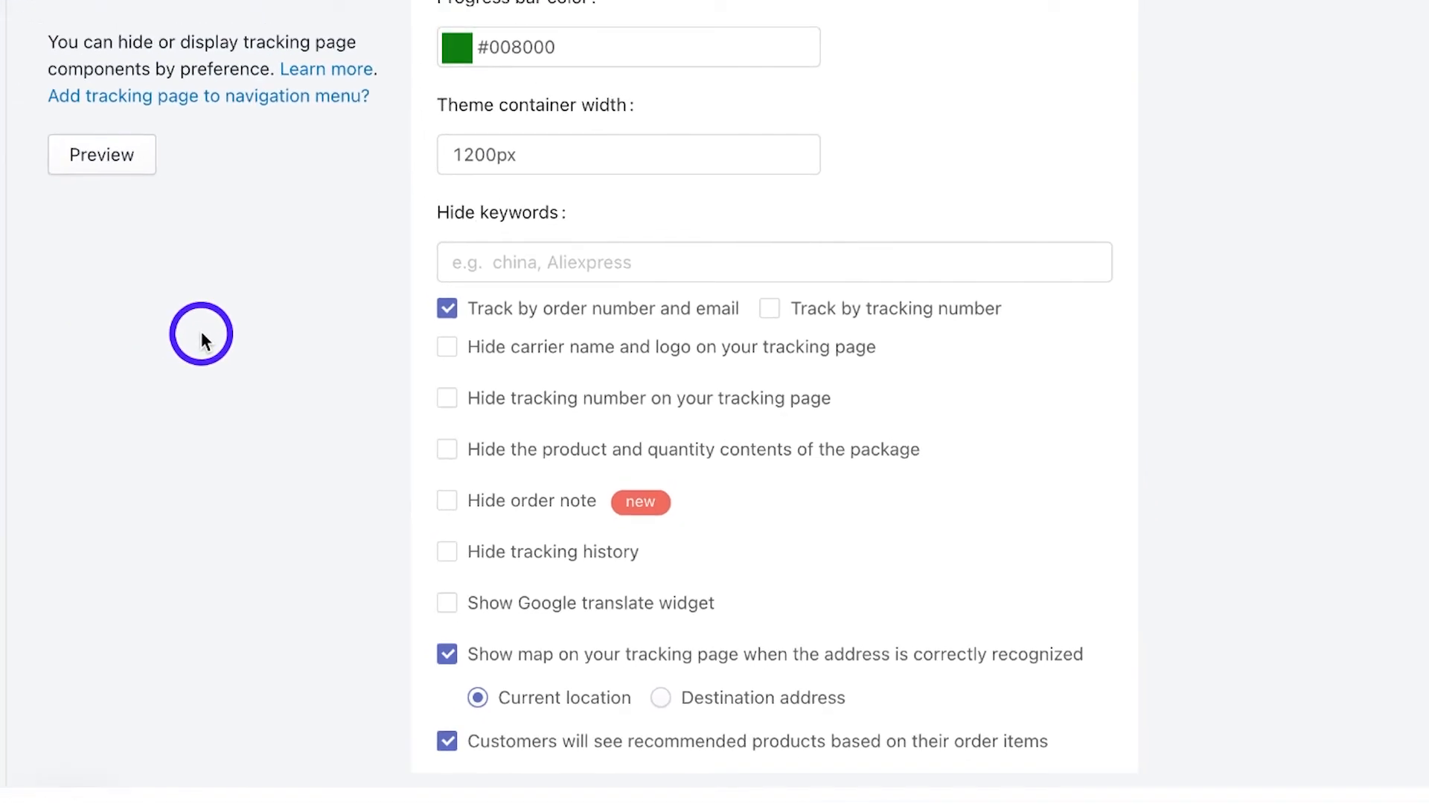
scroll(456, 378, "down", 10)
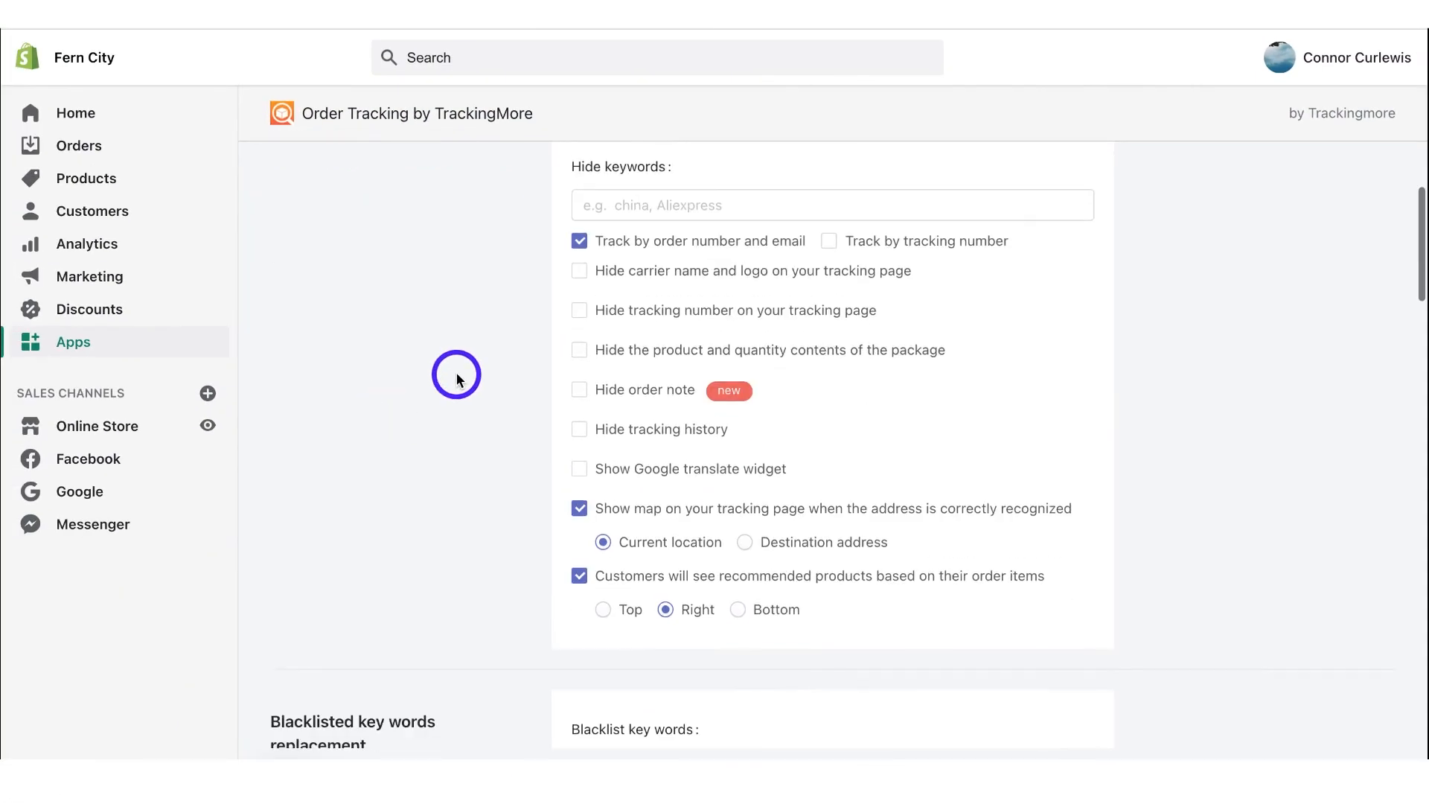
scroll(456, 519, "down", 10)
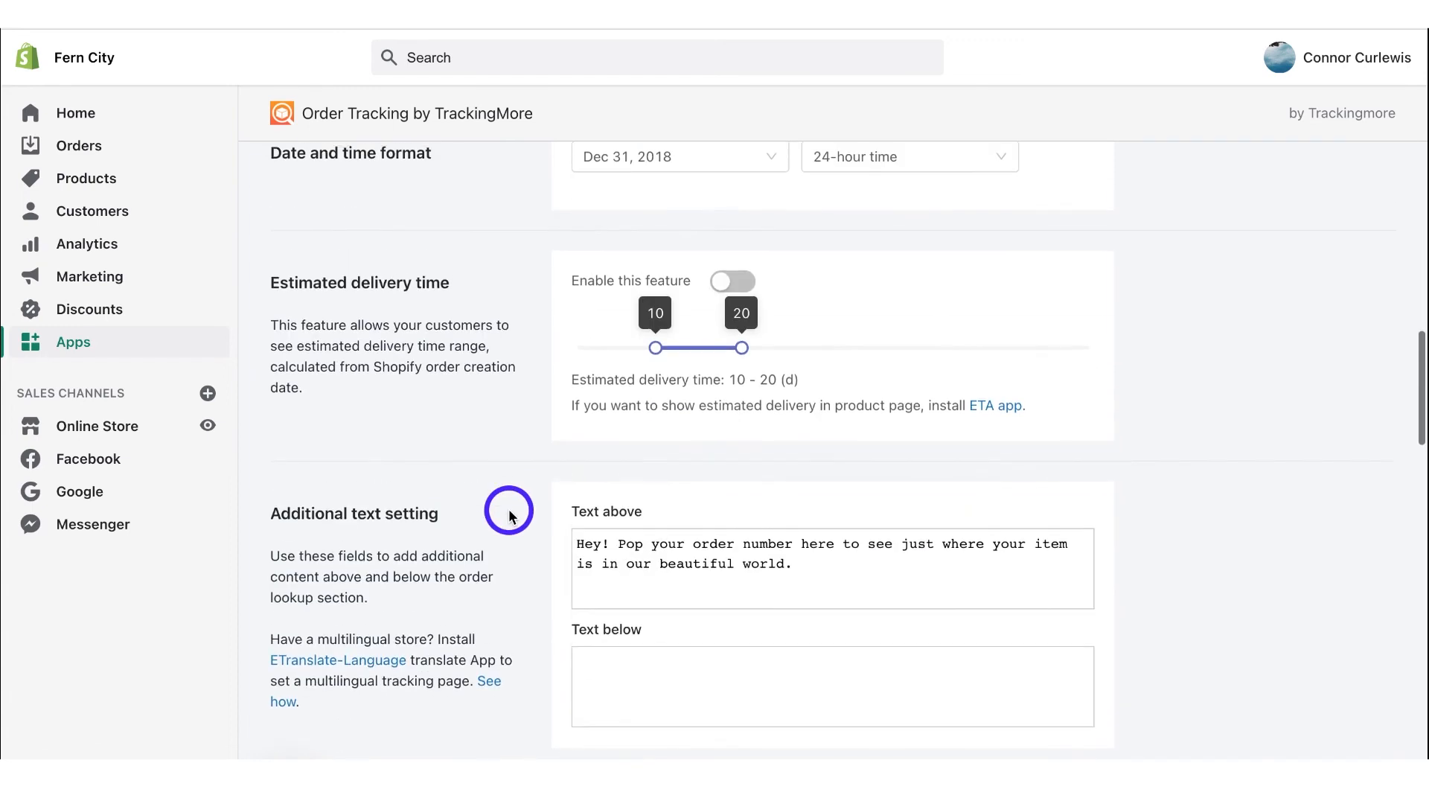
scroll(511, 552, "down", 1)
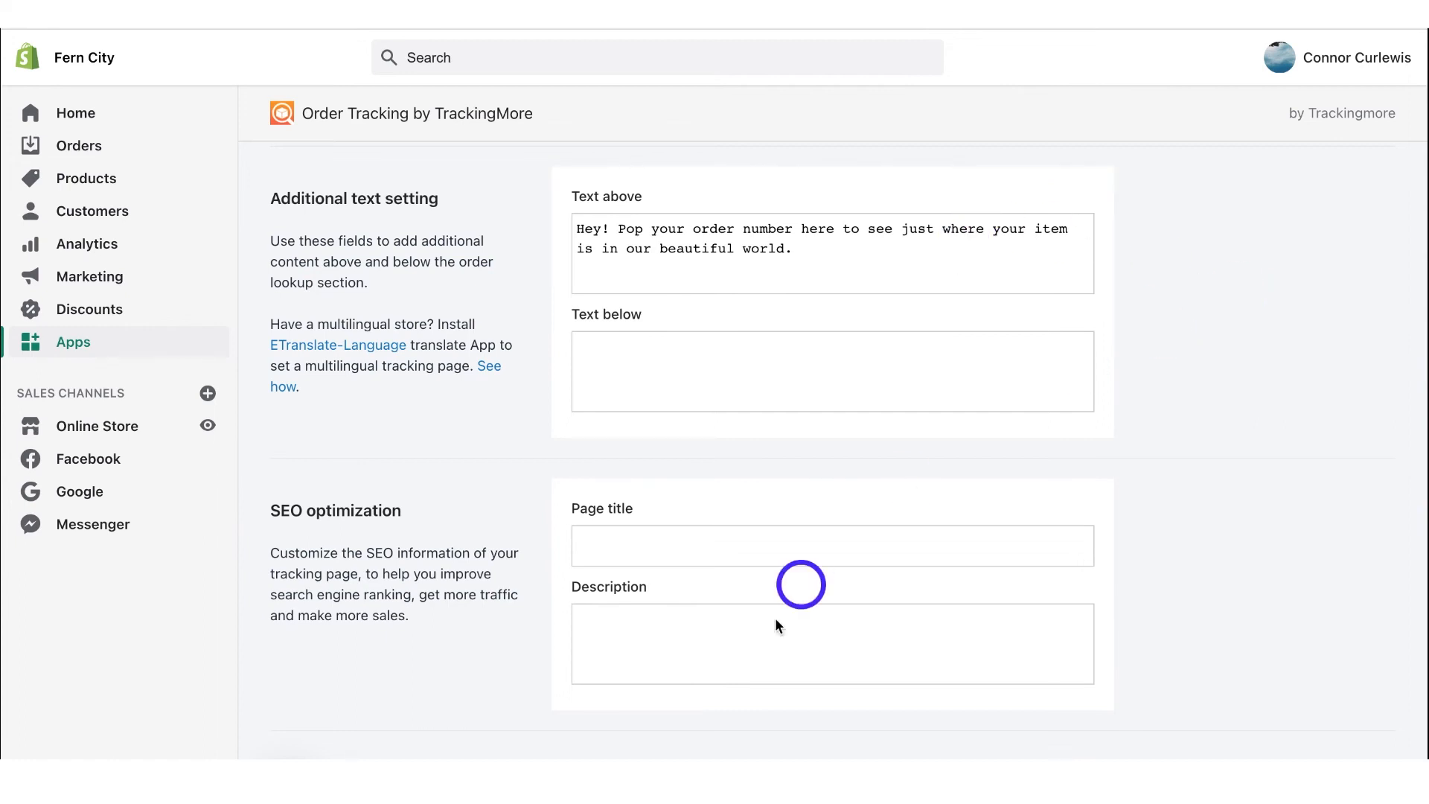
scroll(469, 581, "down", 7)
scroll(469, 584, "down", 1)
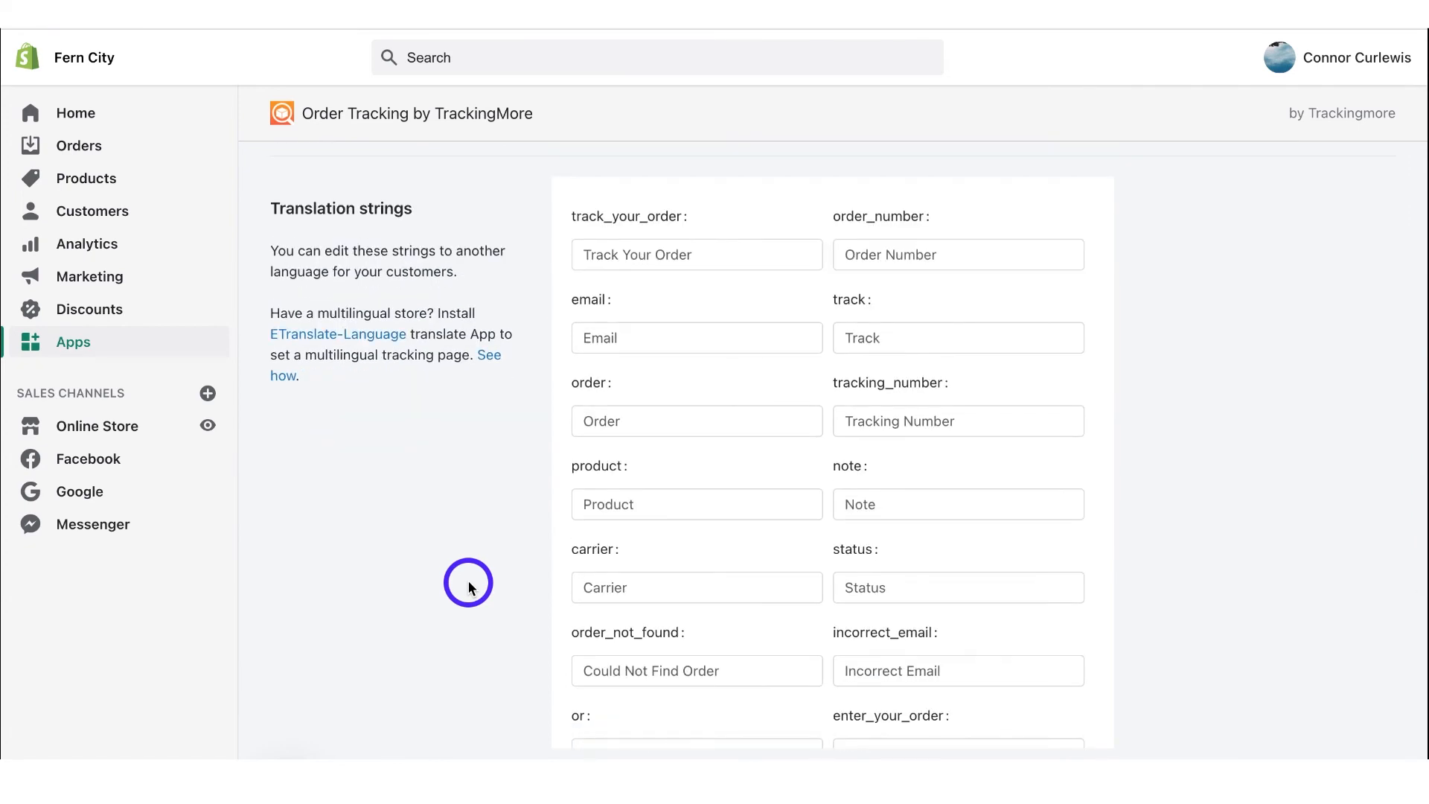
Open the Create an order form from the tracking app's orders, inspect its Courier field, and return to the orders list
scroll(469, 584, "up", 15)
left_click(531, 177)
left_click(1336, 240)
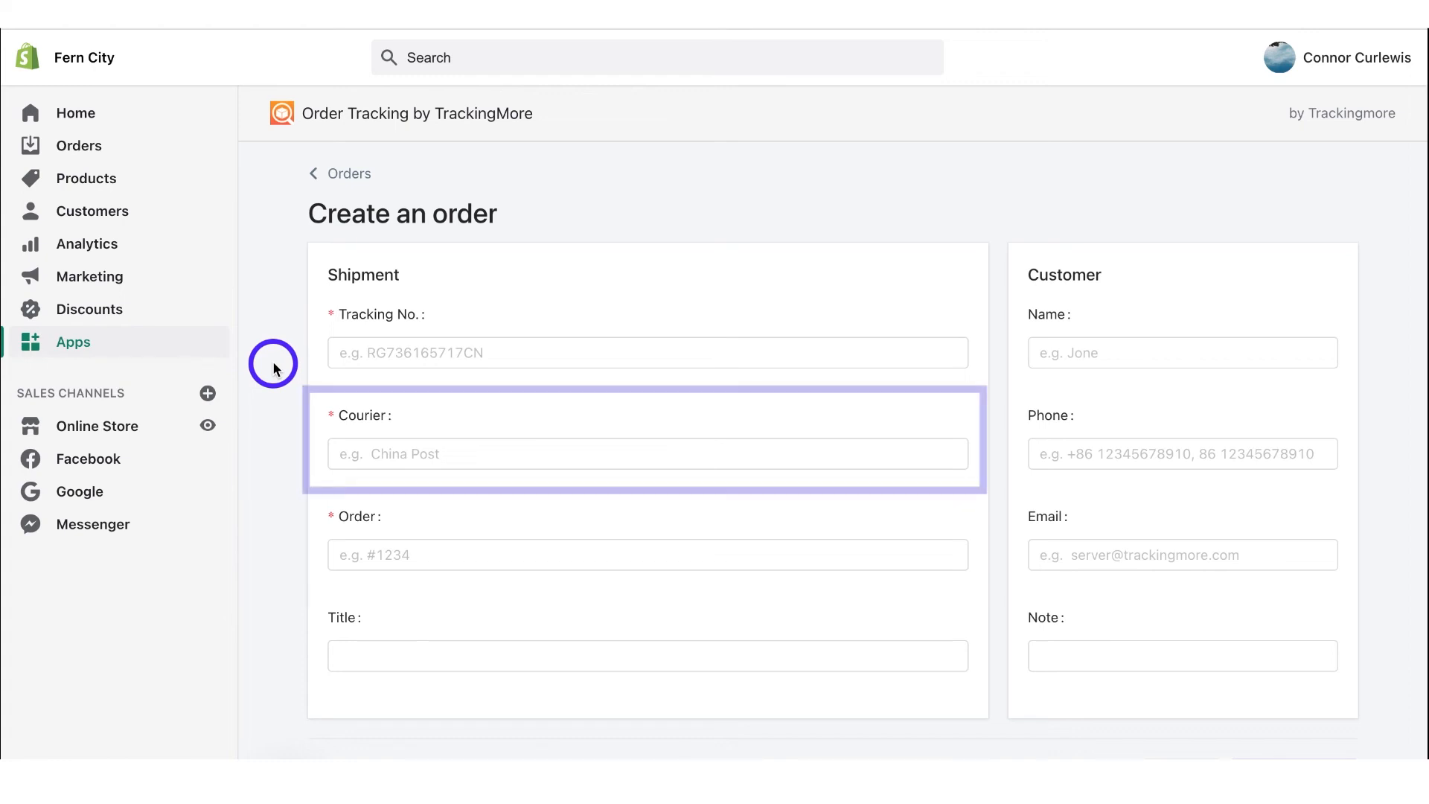
left_click(406, 445)
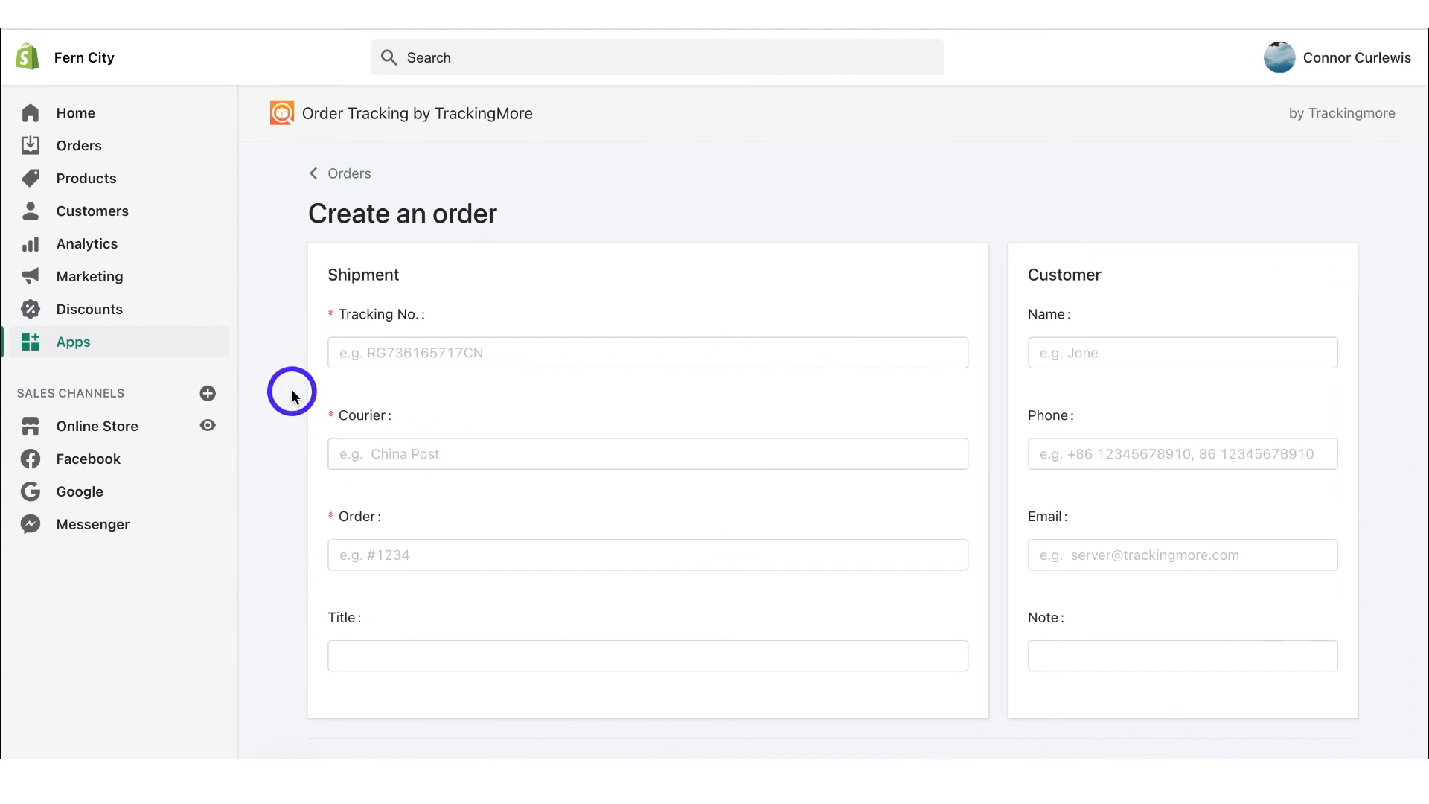
left_click(330, 173)
Review the email notification options and look through the enabled couriers in the Courier matching settings
left_click(637, 176)
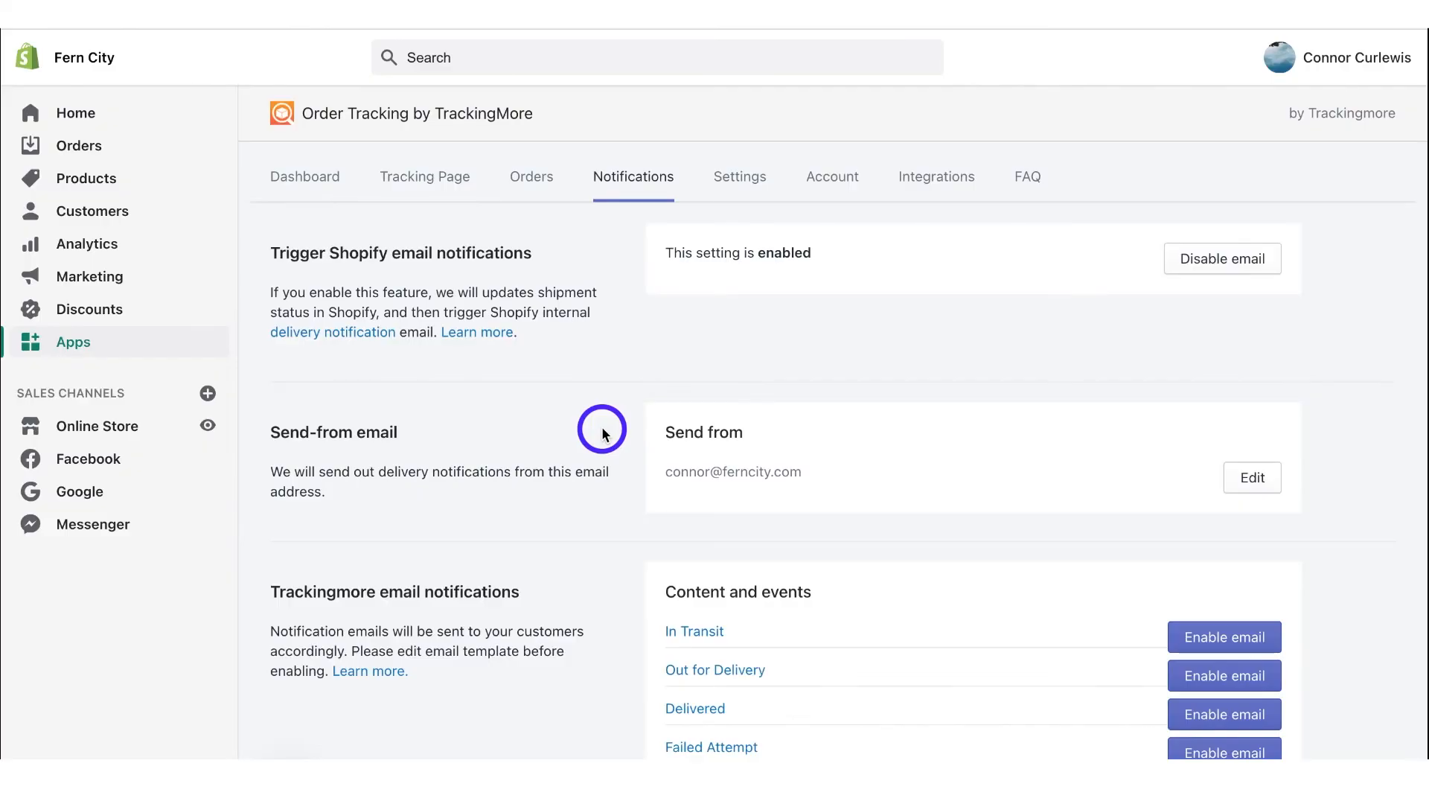
left_click(744, 186)
scroll(624, 372, "down", 5)
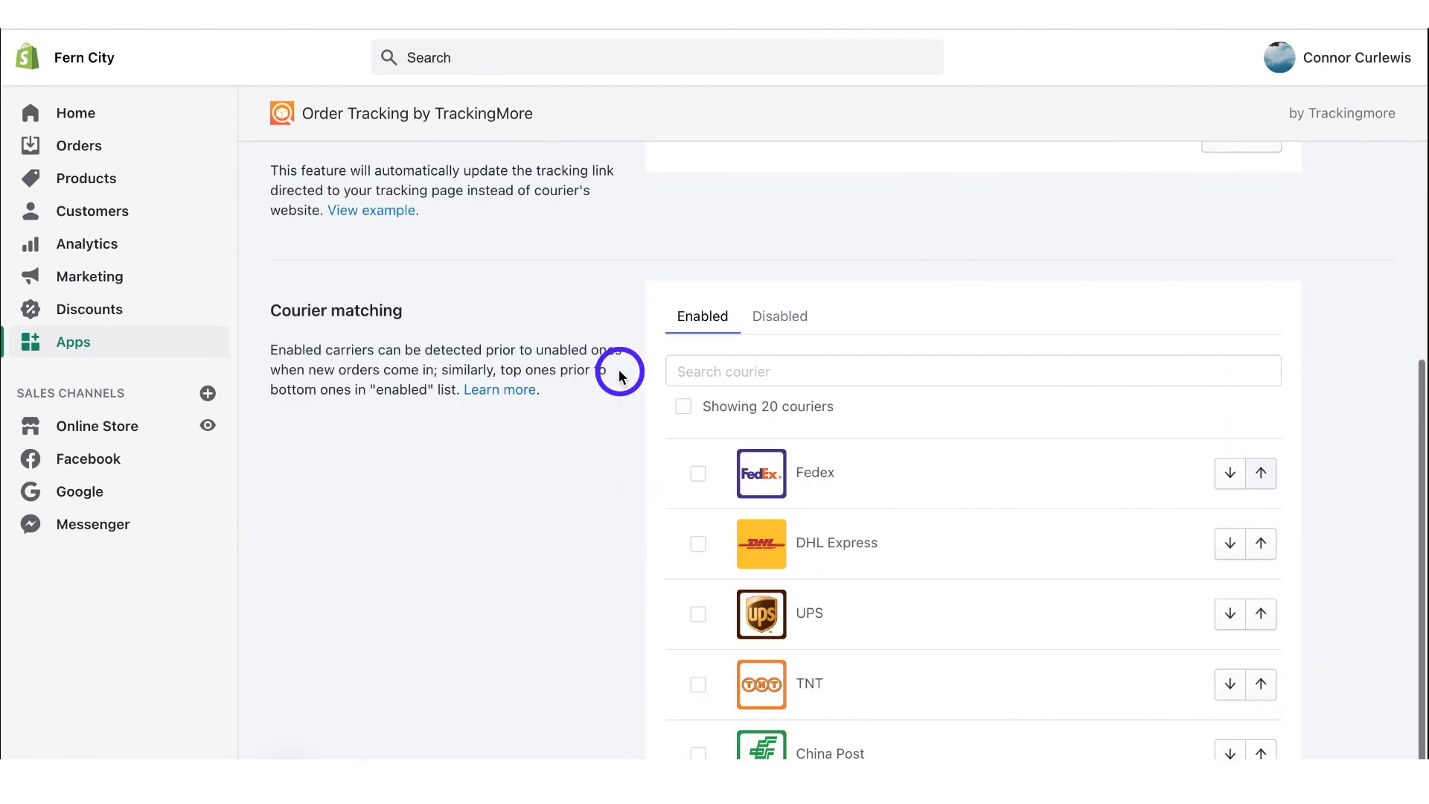
scroll(714, 568, "down", 10)
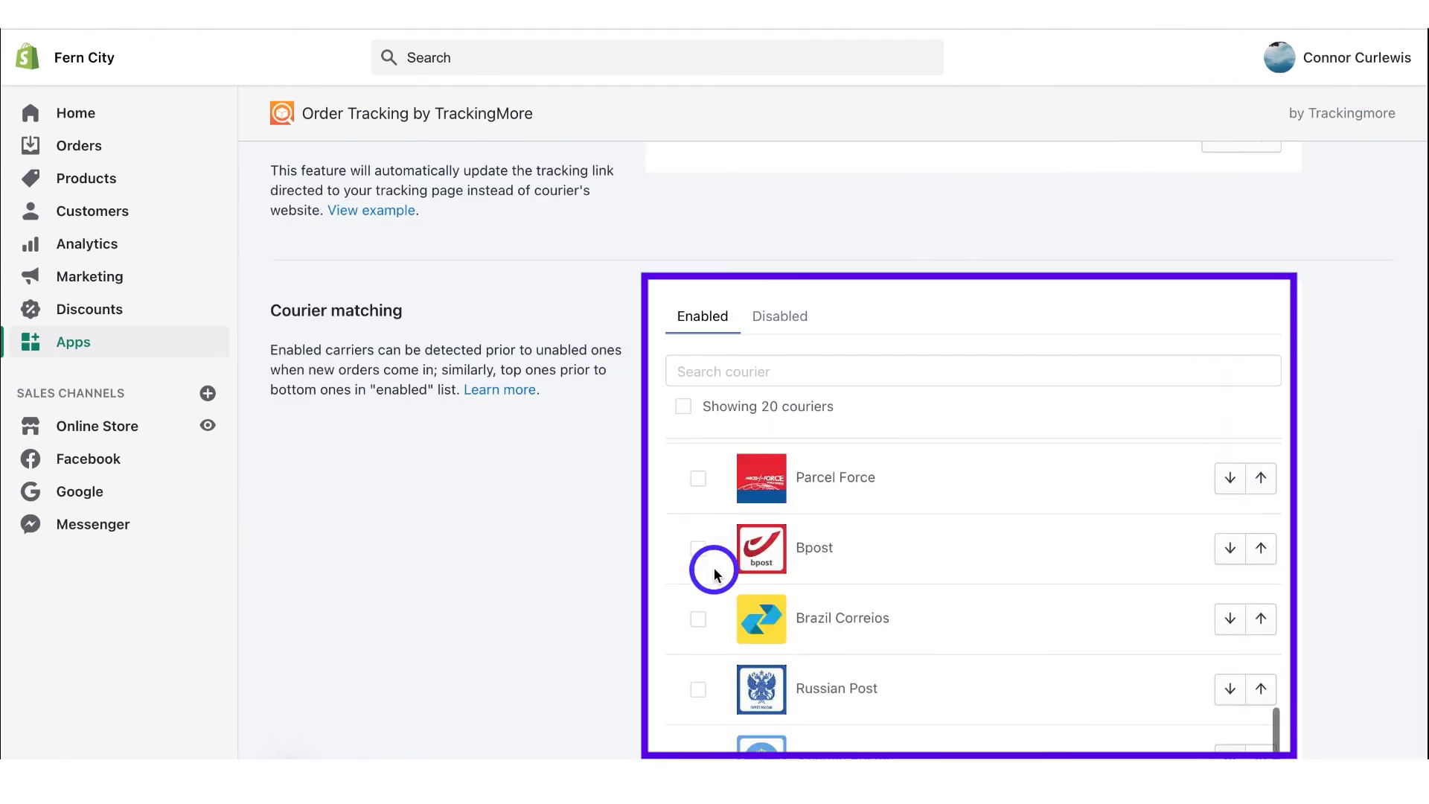
scroll(719, 480, "up", 10)
Select Fedex in the enabled couriers list and clear its selection again
left_click(698, 473)
left_click(698, 476)
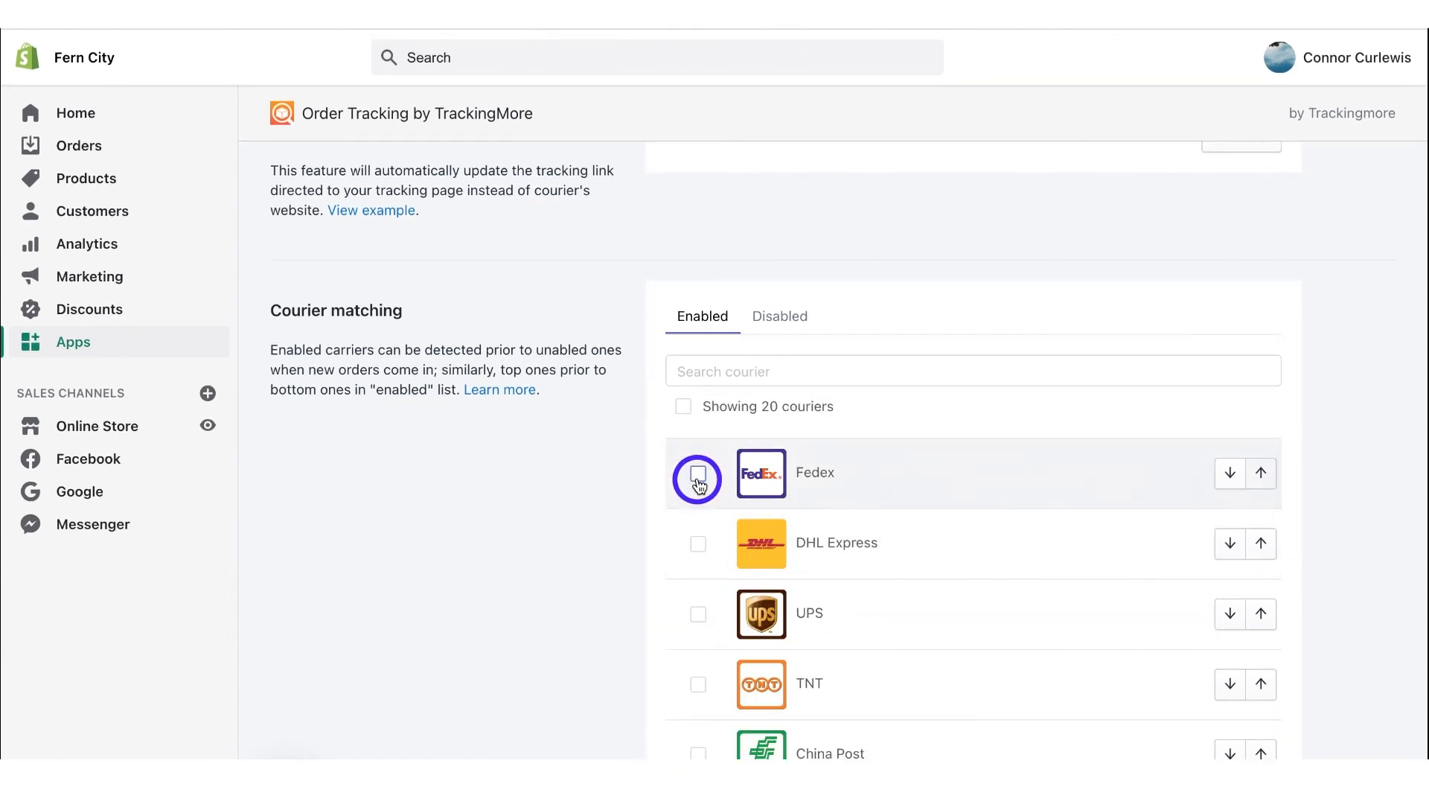
scroll(697, 480, "up", 1)
scroll(551, 546, "up", 1)
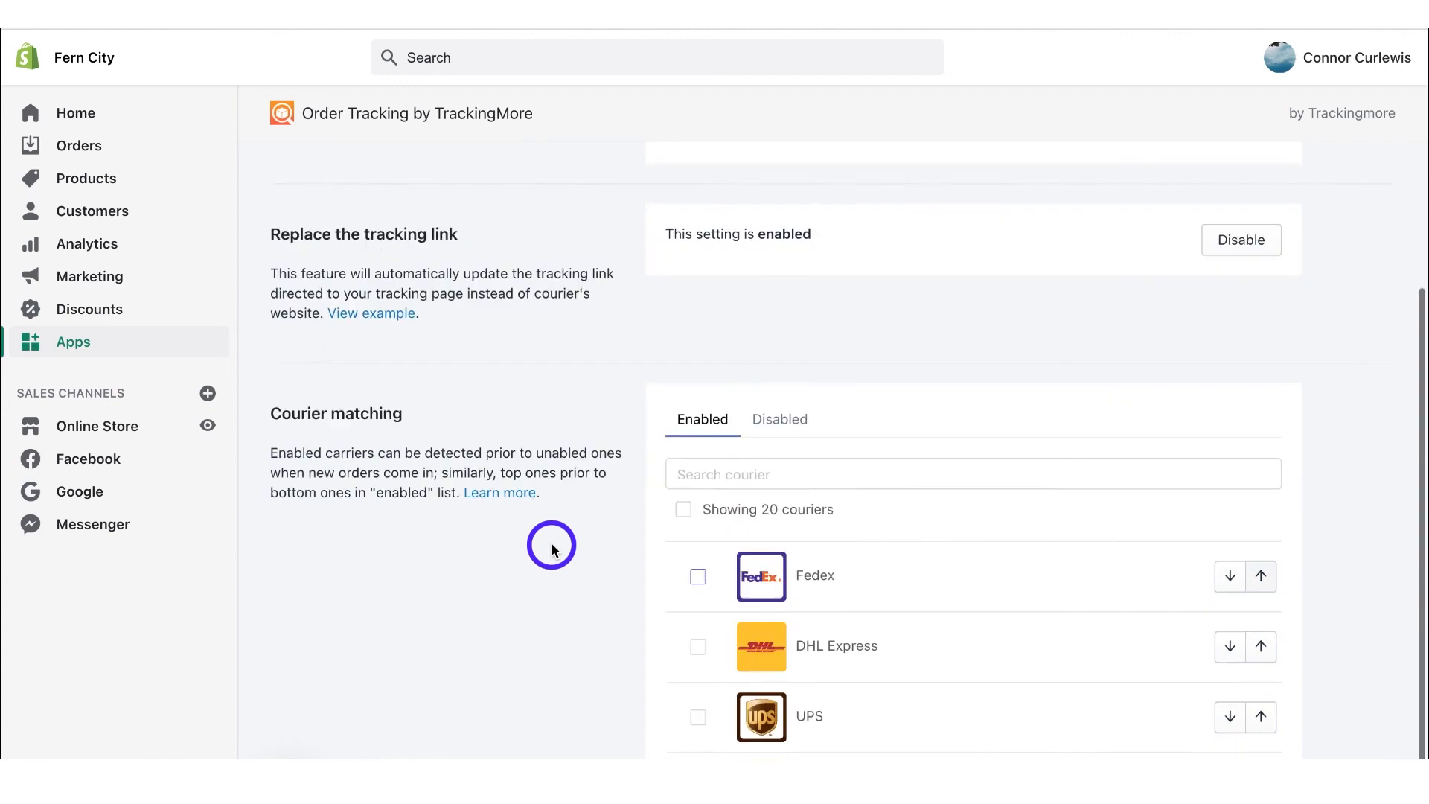
Examine the TrackingMore account's current quota and the available monthly plans with their order limits
scroll(551, 546, "up", 2)
left_click(841, 185)
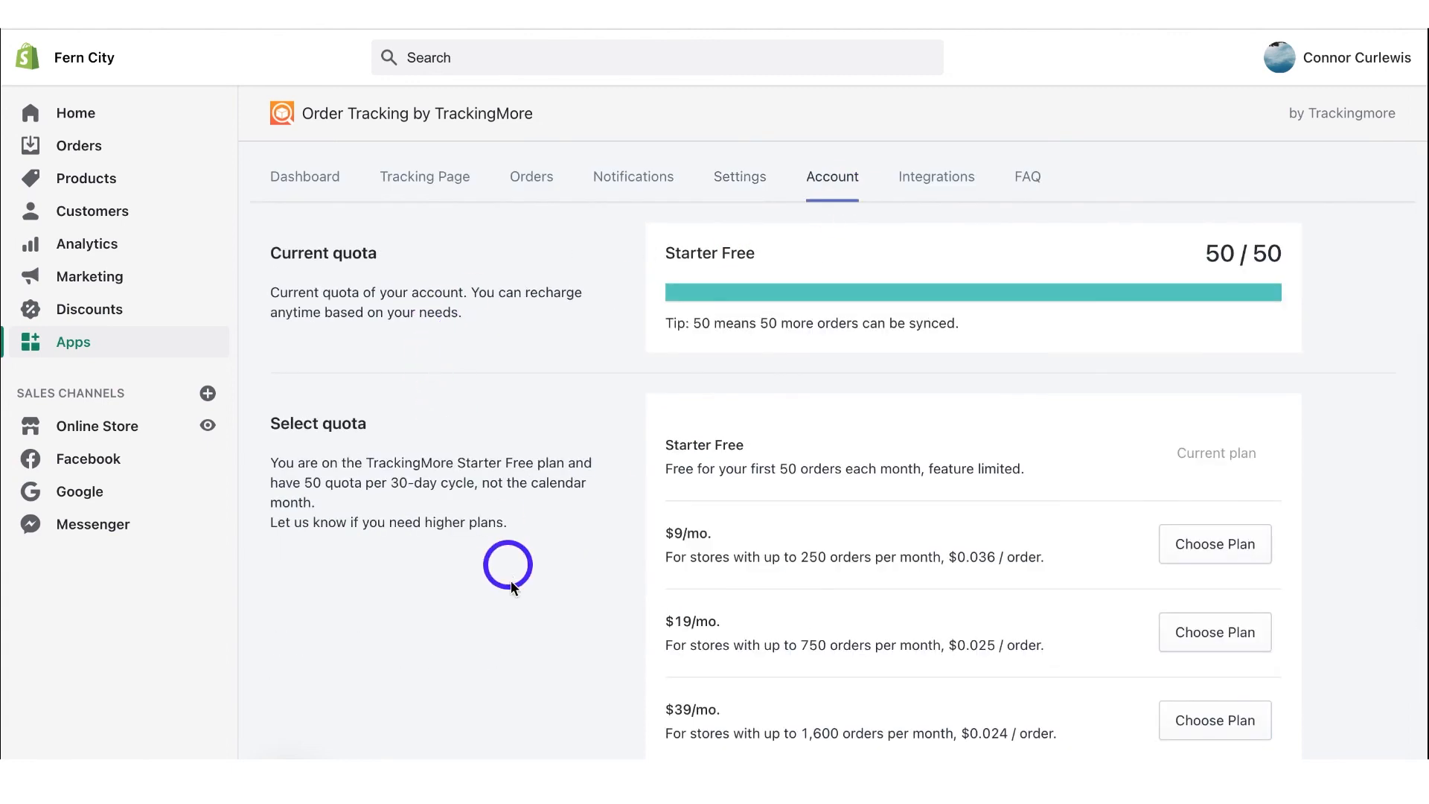
scroll(511, 587, "down", 5)
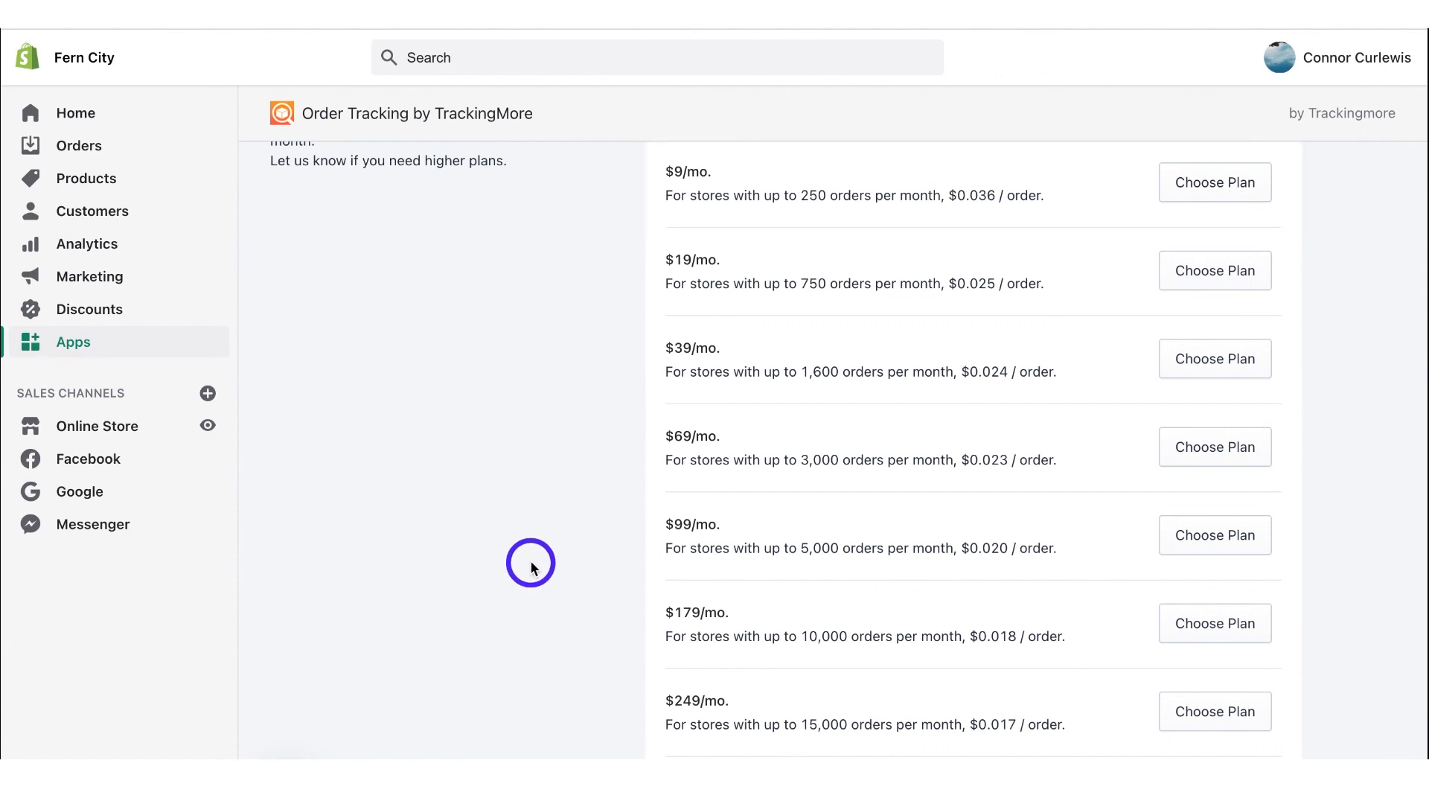
scroll(531, 563, "down", 2)
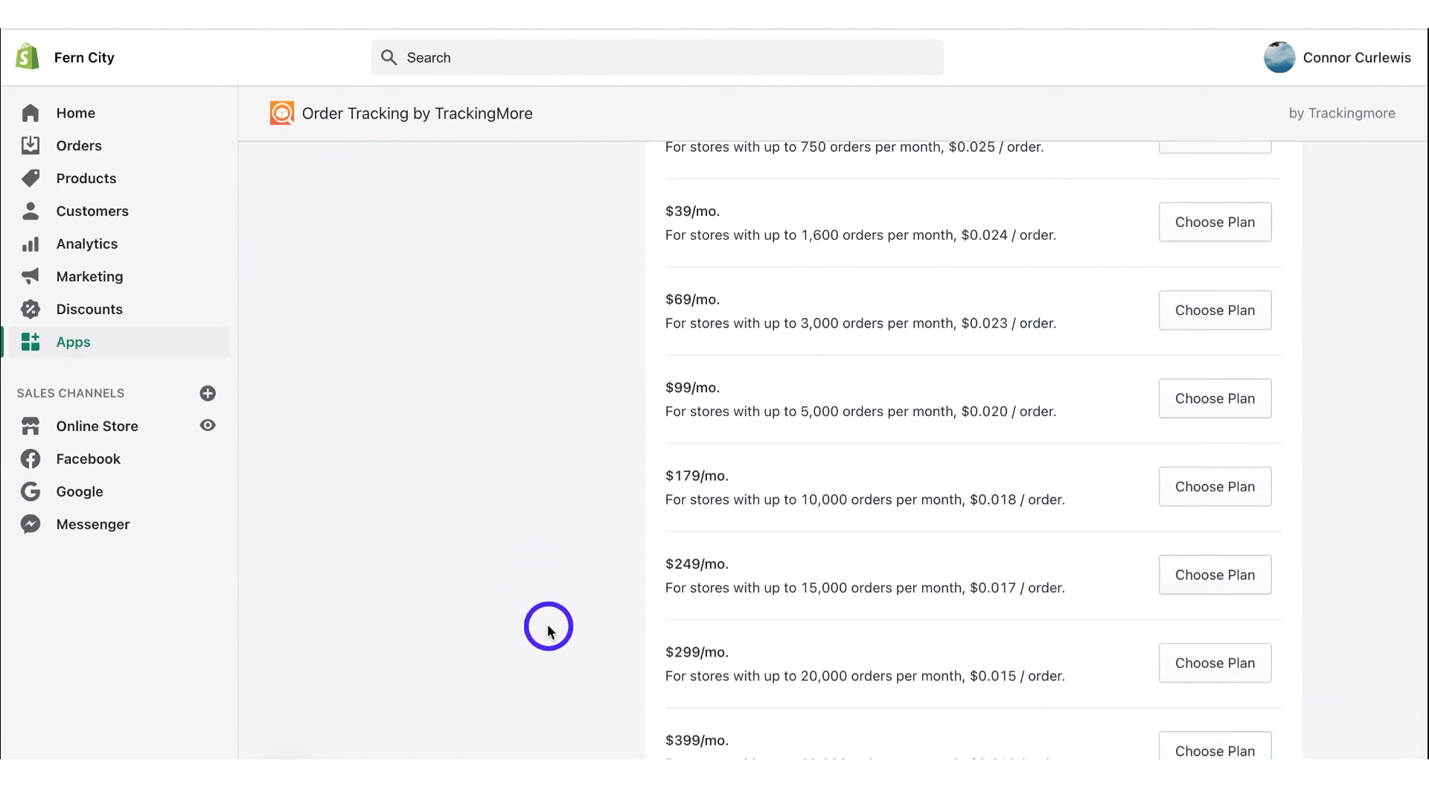
scroll(548, 629, "up", 7)
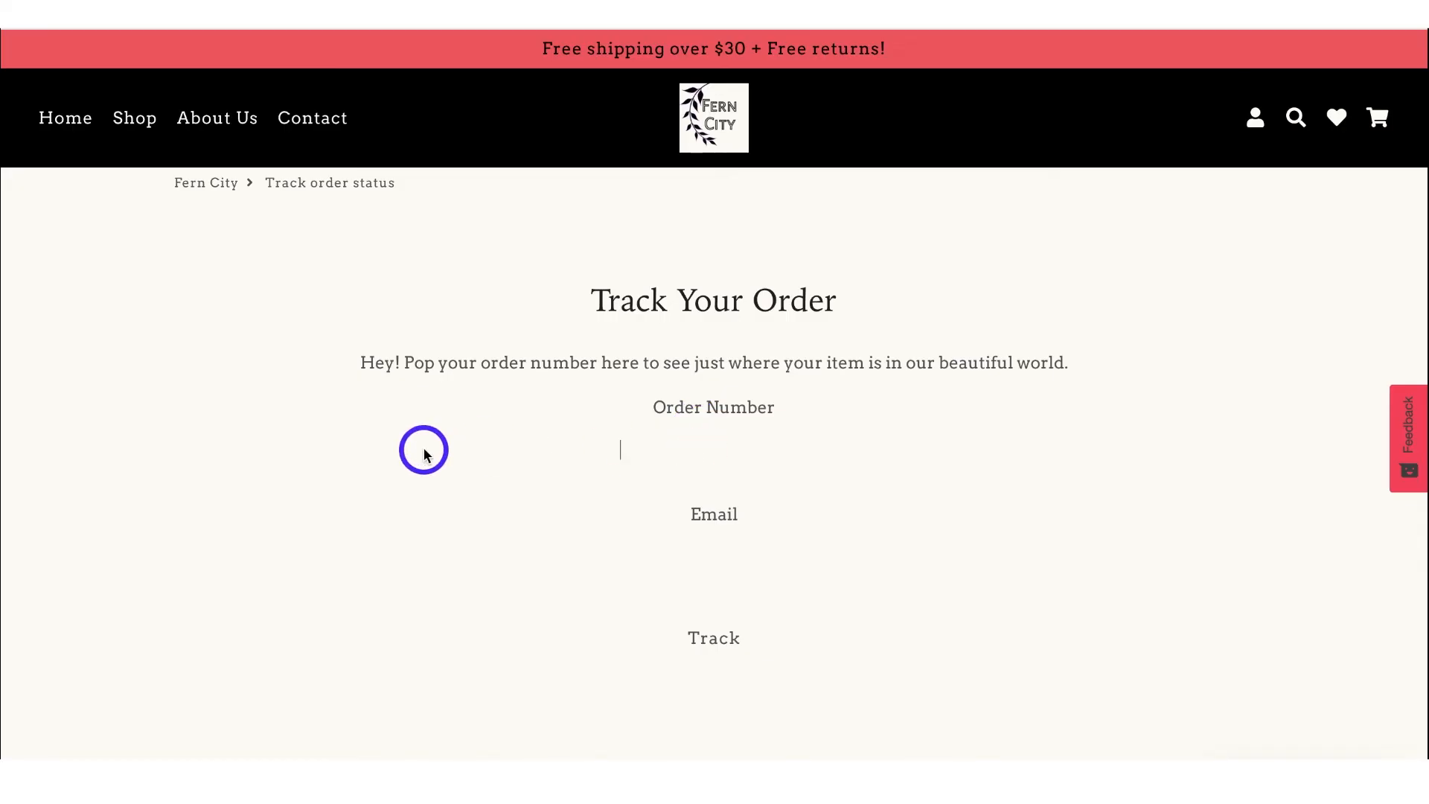
Fill in the order number and customer email on the store's Track Your Order page and submit the tracking request
left_click(690, 539)
left_click(667, 607)
scroll(478, 636, "down", 3)
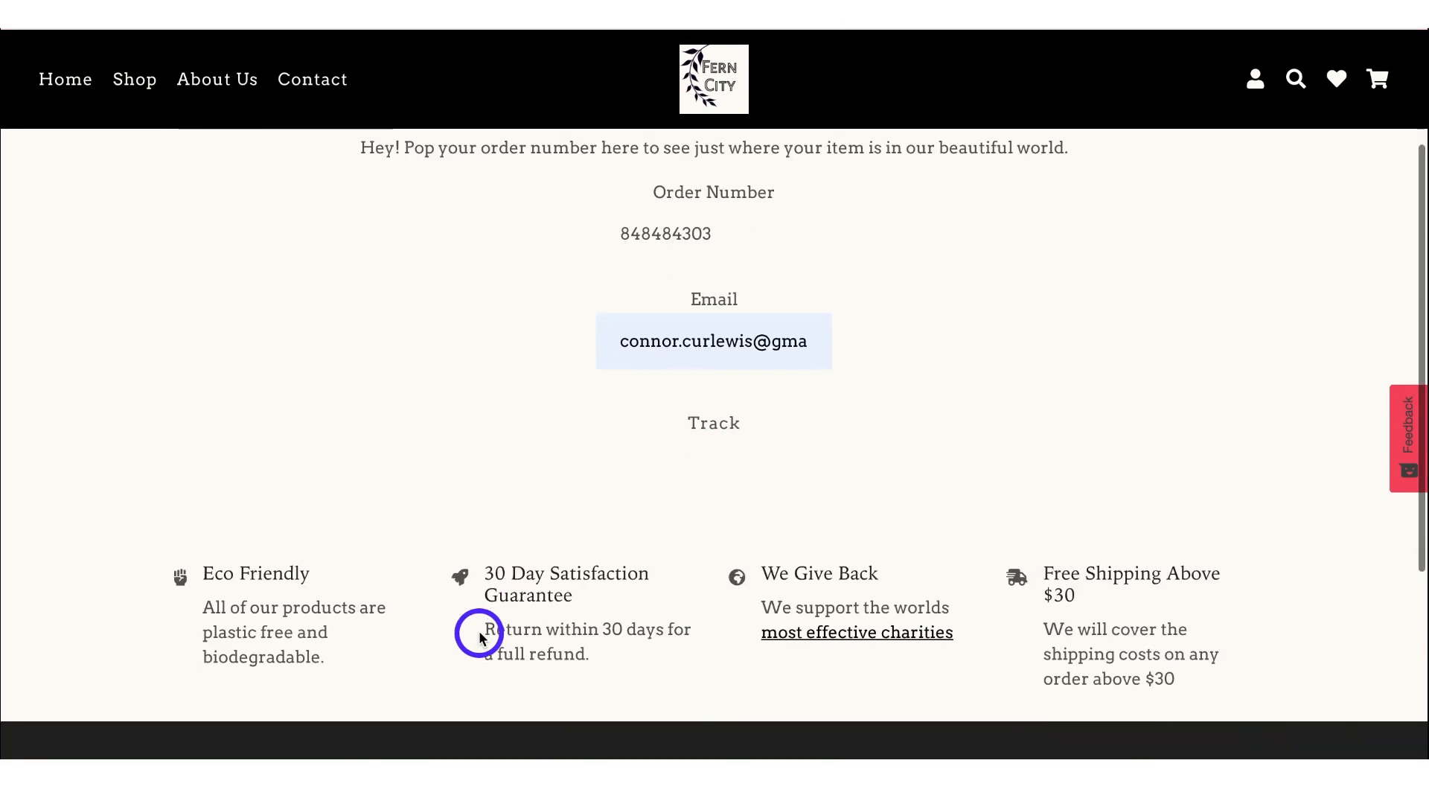
left_click(736, 432)
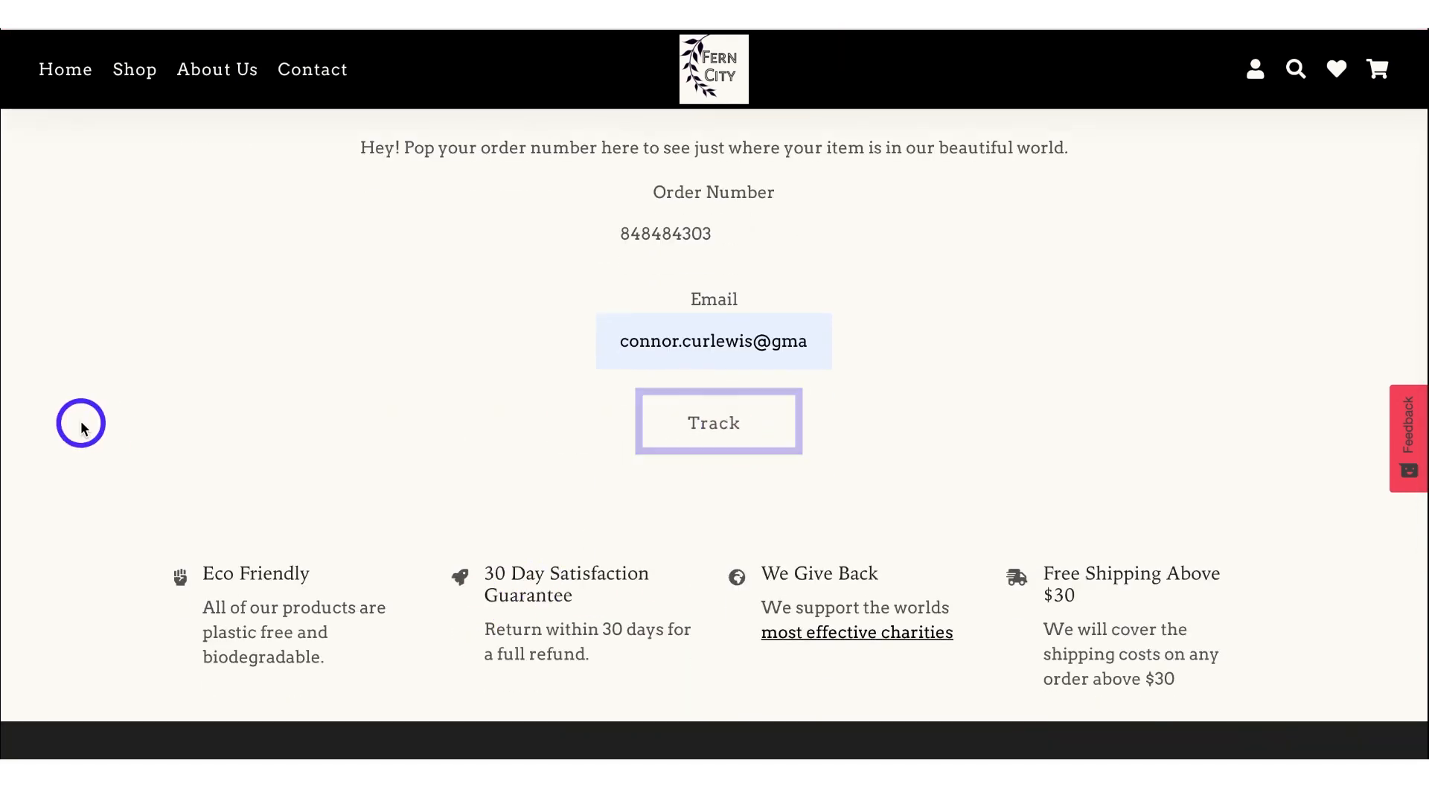